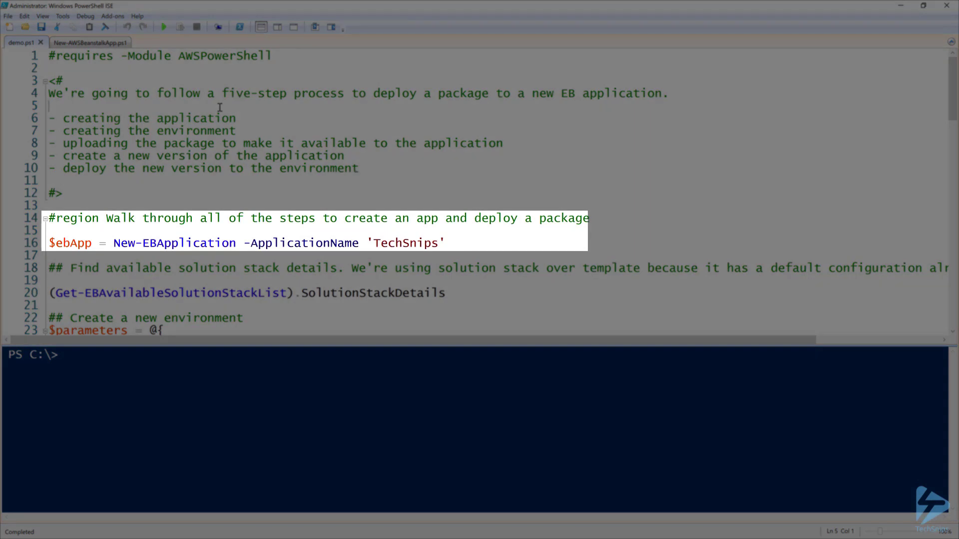
# - Run New-EBApplication to create TechSnips and print $ebapp details in the console
pyautogui.click(176, 243)
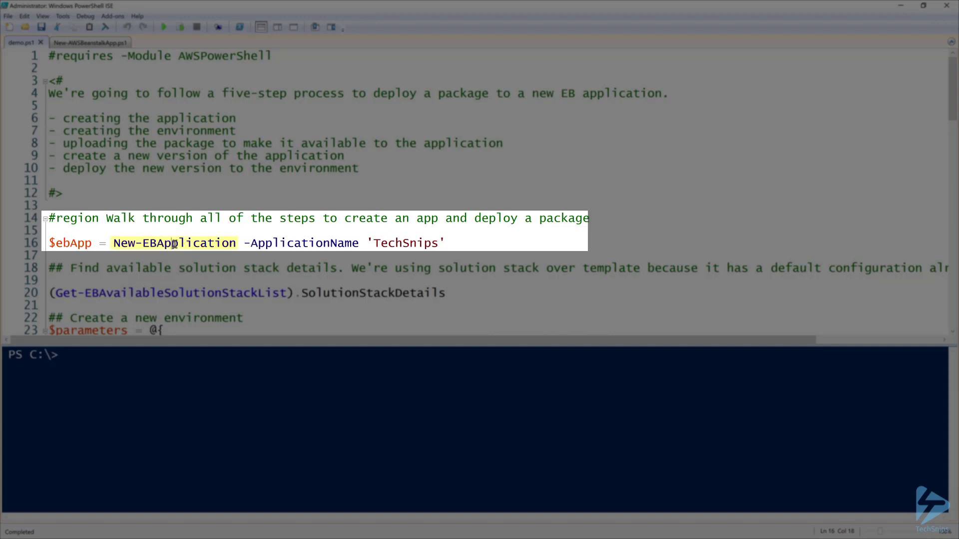
pyautogui.press('F8')
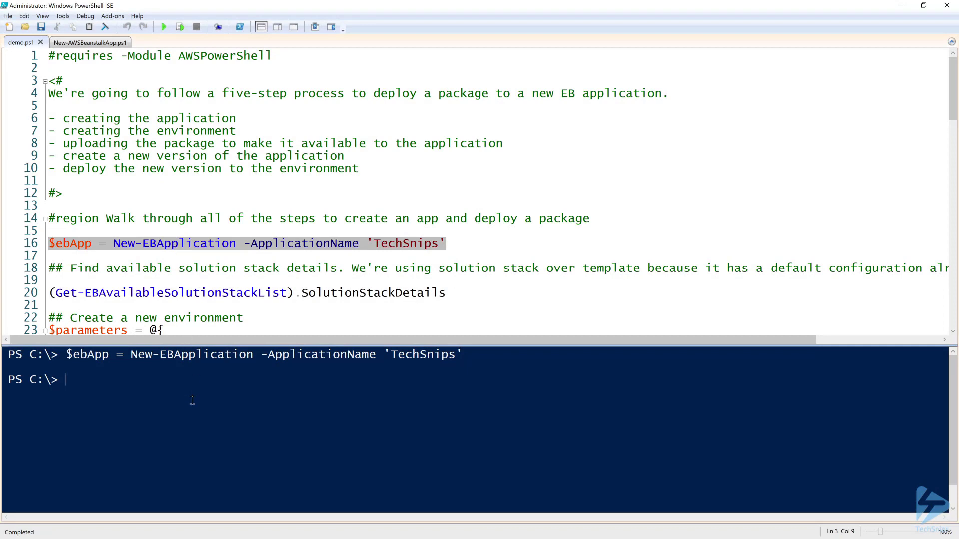
pyautogui.write('$ebapp')
pyautogui.press('Return')
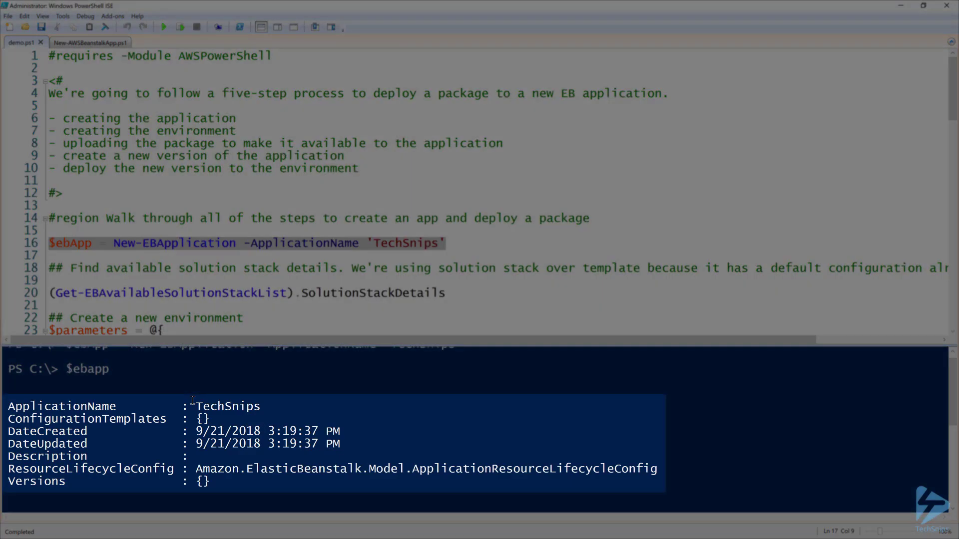
pyautogui.click(194, 166)
pyautogui.scroll(-1, 188, 210)
pyautogui.scroll(-1, 188, 210)
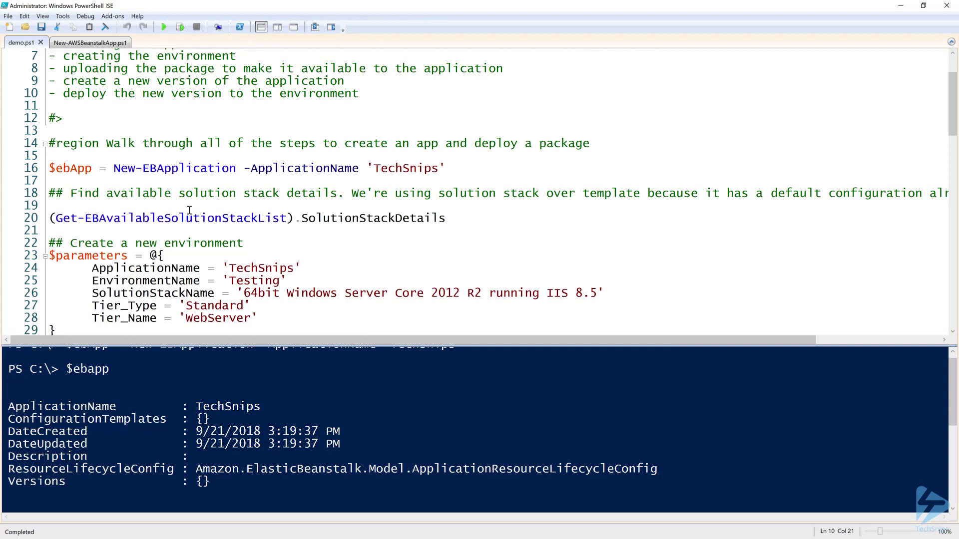
pyautogui.scroll(-1, 189, 210)
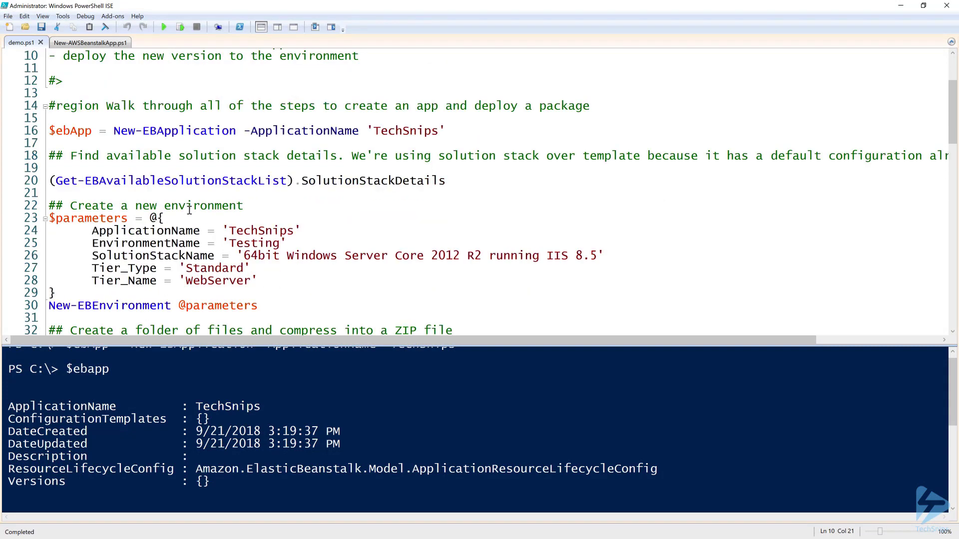
# - Run (Get-EBAvailableSolutionStackList).SolutionStackDetails to list all solution stacks
pyautogui.click(171, 181)
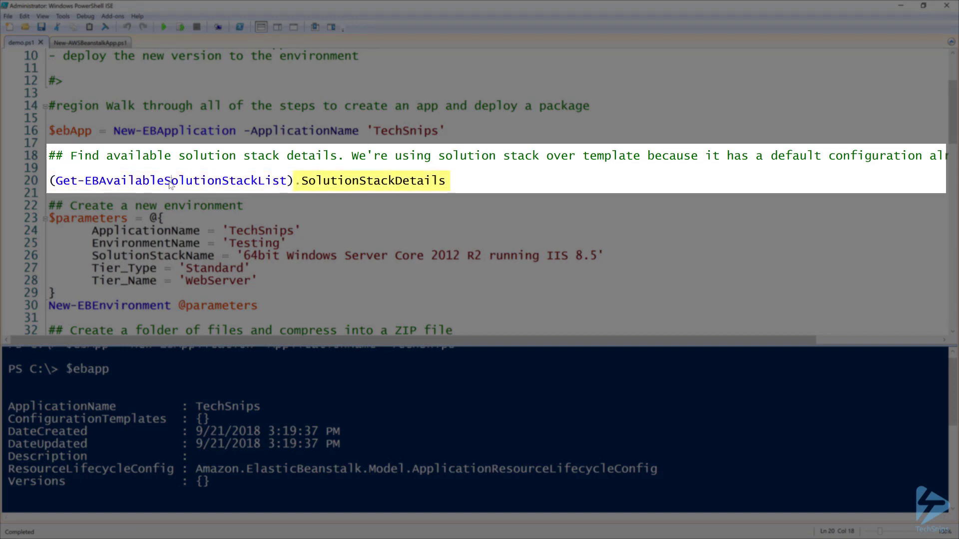
pyautogui.press('F8')
pyautogui.scroll(3, 313, 445)
pyautogui.scroll(2, 314, 445)
pyautogui.scroll(1, 313, 446)
pyautogui.scroll(2, 312, 446)
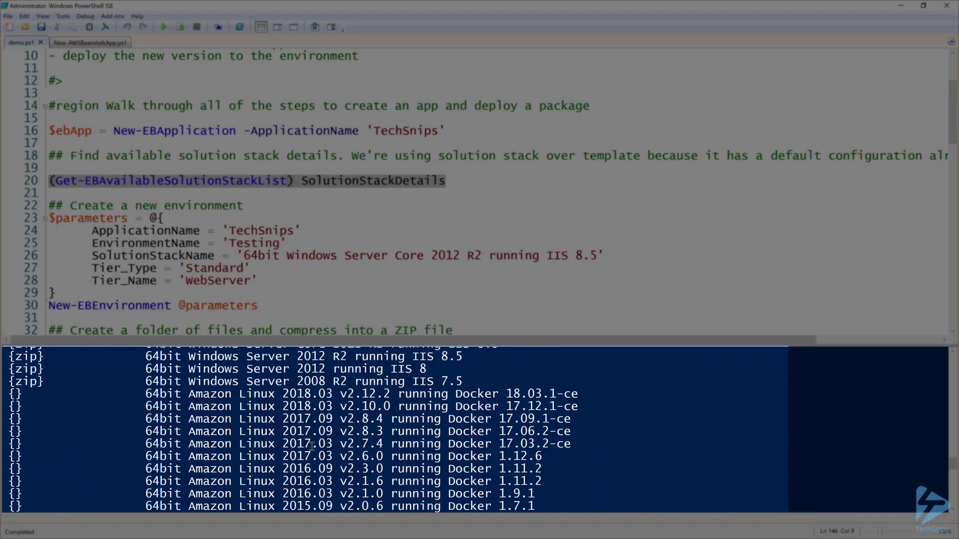
pyautogui.scroll(1, 311, 447)
pyautogui.scroll(1, 313, 446)
pyautogui.scroll(2, 312, 447)
pyautogui.scroll(1, 312, 447)
pyautogui.scroll(-10, 312, 446)
pyautogui.scroll(-1, 312, 447)
pyautogui.scroll(6, 311, 447)
pyautogui.scroll(4, 312, 446)
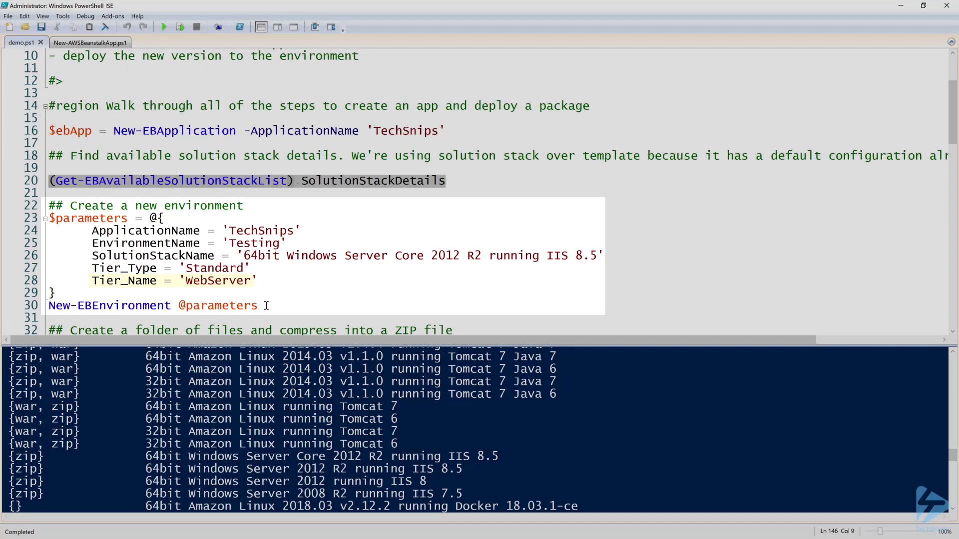
# - Run the $parameters block with New-EBEnvironment to create the Testing environment
pyautogui.moveTo(267, 306)
pyautogui.mouseDown()
pyautogui.moveTo(112, 277)
pyautogui.moveTo(34, 222)
pyautogui.mouseUp()
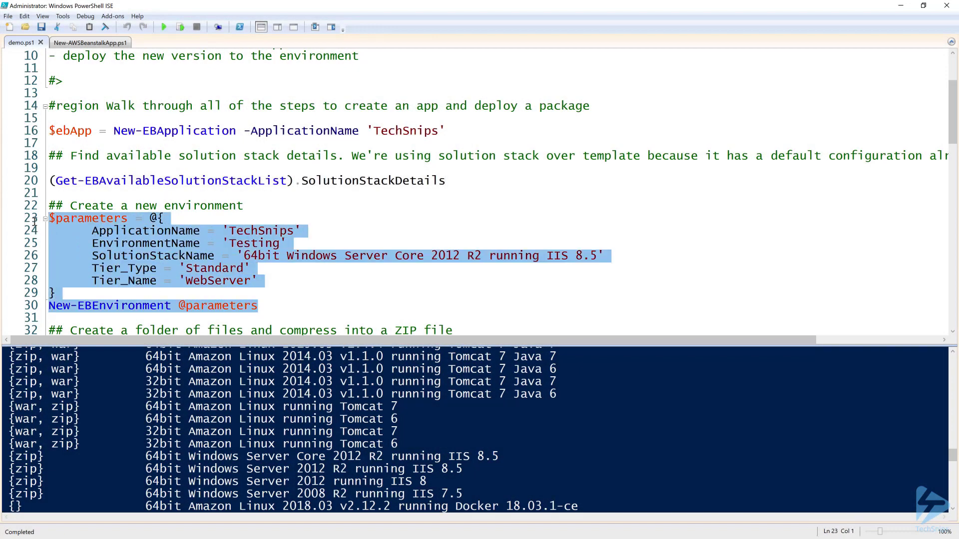
pyautogui.press('F8')
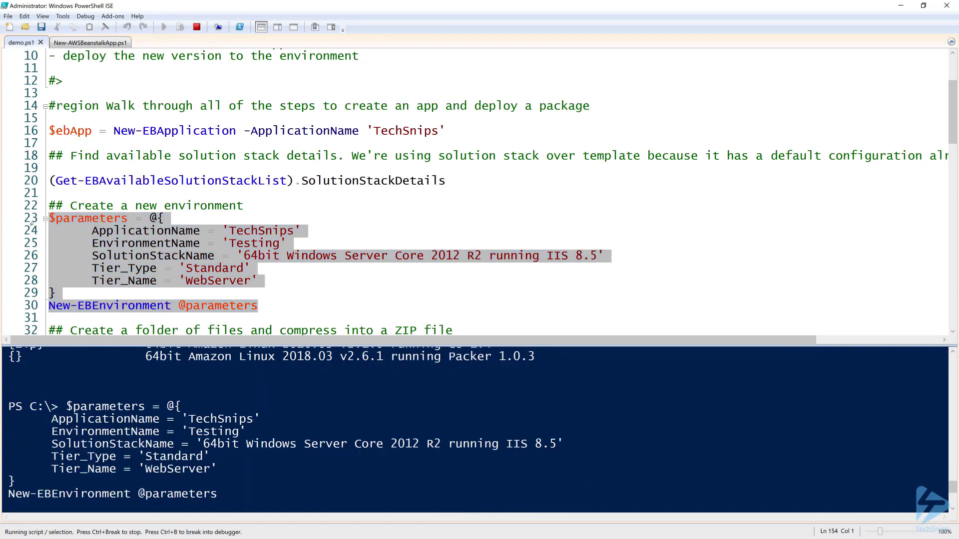
pyautogui.scroll(1, 227, 418)
pyautogui.scroll(2, 227, 417)
pyautogui.scroll(2, 226, 417)
pyautogui.scroll(1, 226, 417)
pyautogui.scroll(-1, 226, 418)
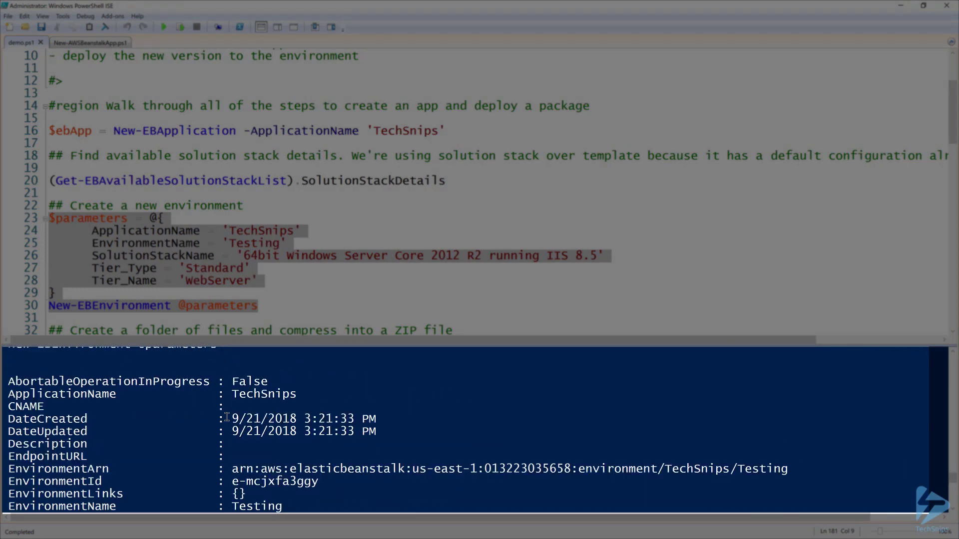
pyautogui.scroll(-2, 301, 211)
pyautogui.scroll(-2, 301, 211)
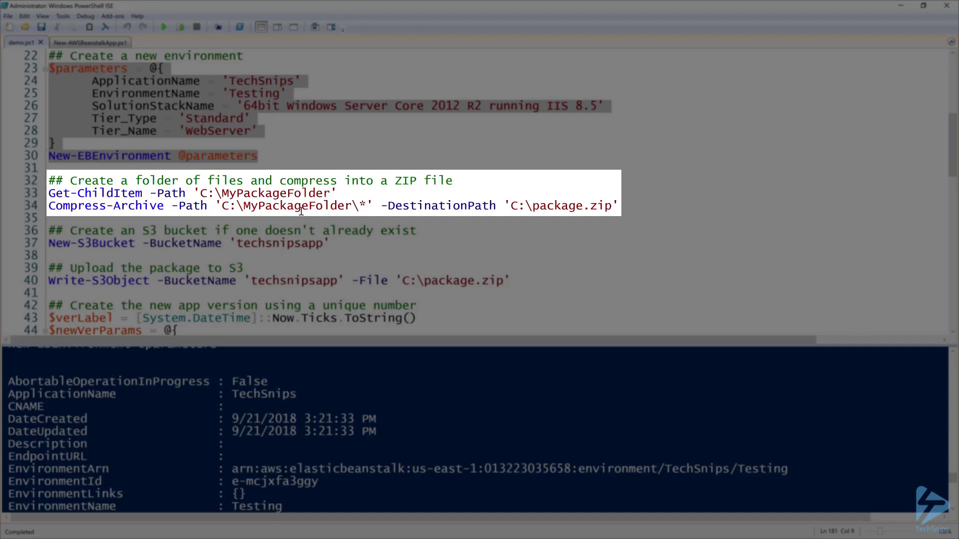
# - List MyPackageFolder files and run Compress-Archive to C:\package.zip, hitting the archive-exists error
pyautogui.click(303, 194)
pyautogui.tripleClick(303, 193)
pyautogui.press('F8')
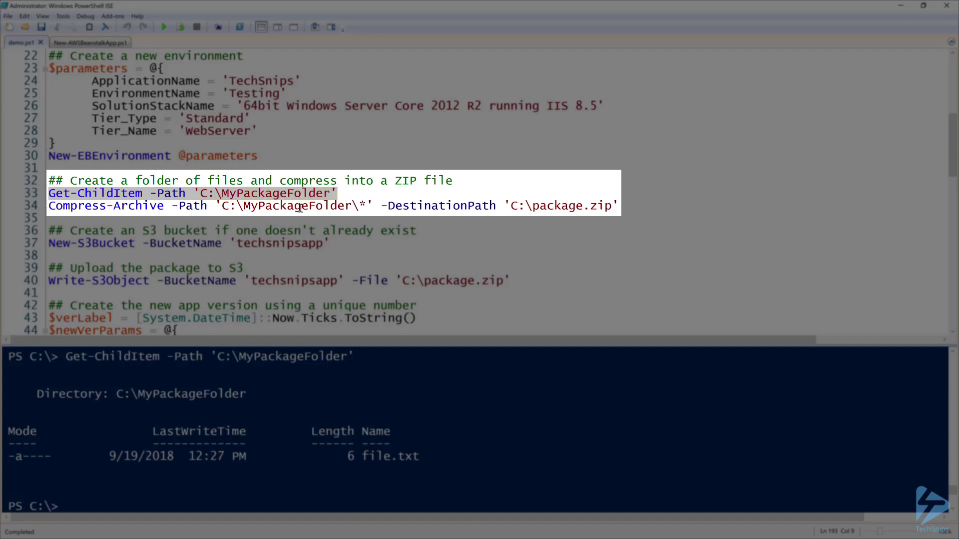
pyautogui.press('Down')
pyautogui.press('End')
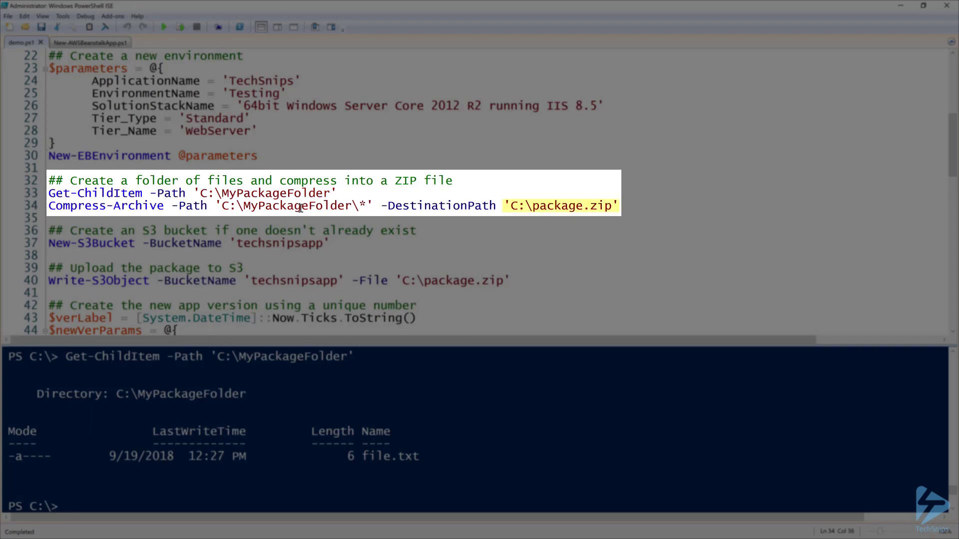
pyautogui.hotkey('shift', 'Home')
pyautogui.press('F8')
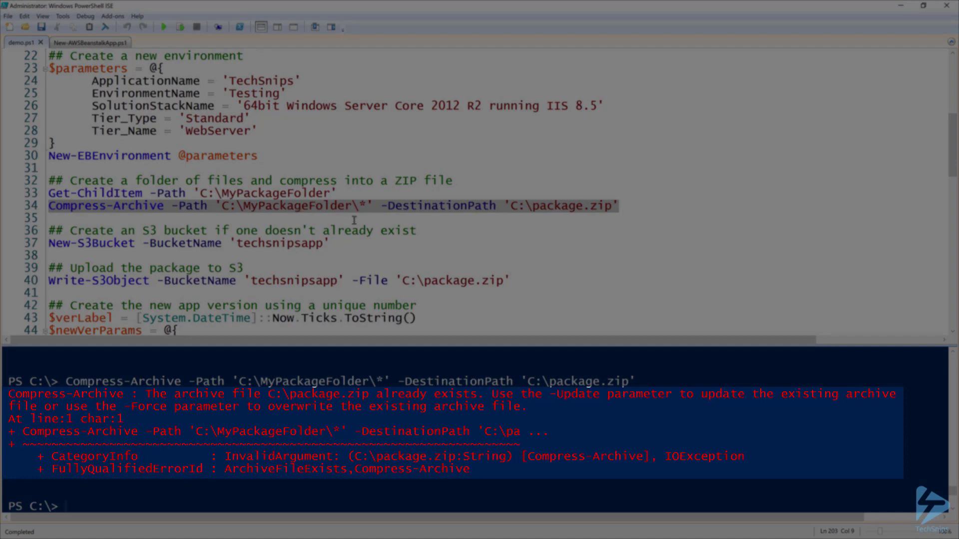
# - Append -Update to the Compress-Archive line, save, and rerun it successfully
pyautogui.click(656, 211)
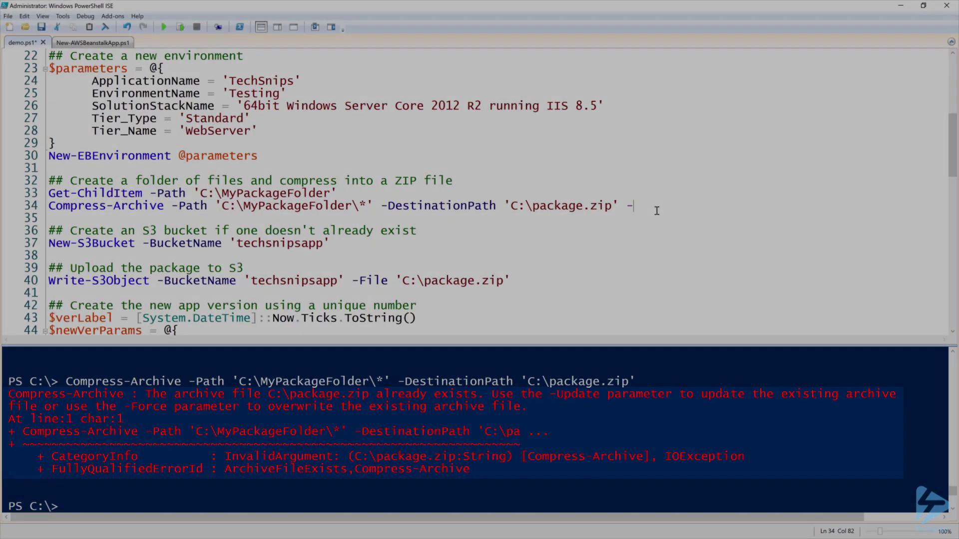
pyautogui.write('-Update')
pyautogui.hotkey('ctrl', 's')
pyautogui.click(310, 205)
pyautogui.press('F8')
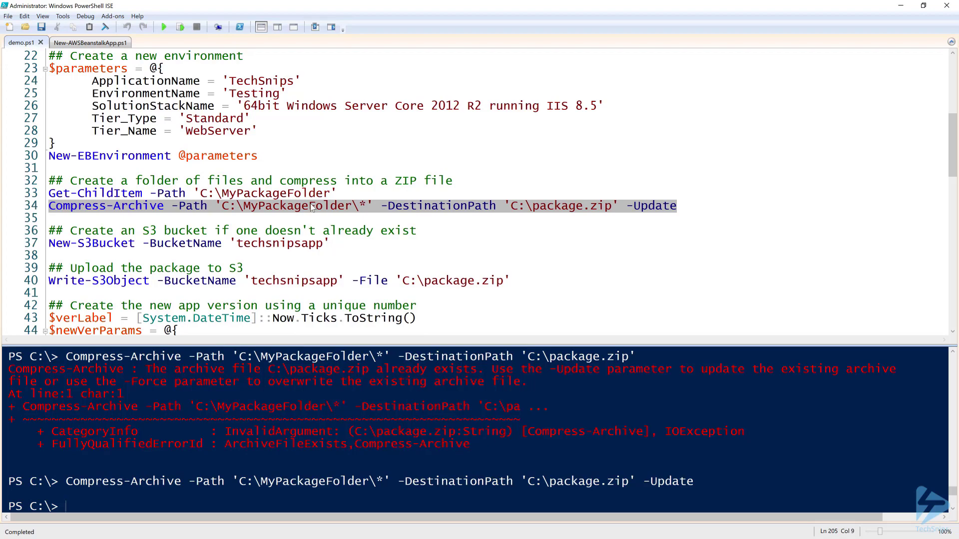
pyautogui.scroll(-1, 310, 205)
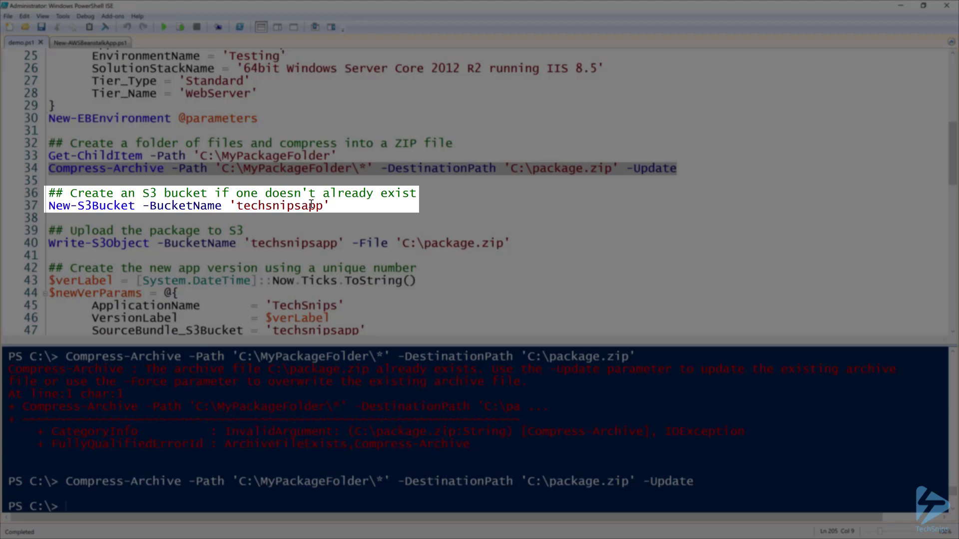
# - Run New-S3Bucket to create the techsnipsapp S3 bucket
pyautogui.click(163, 207)
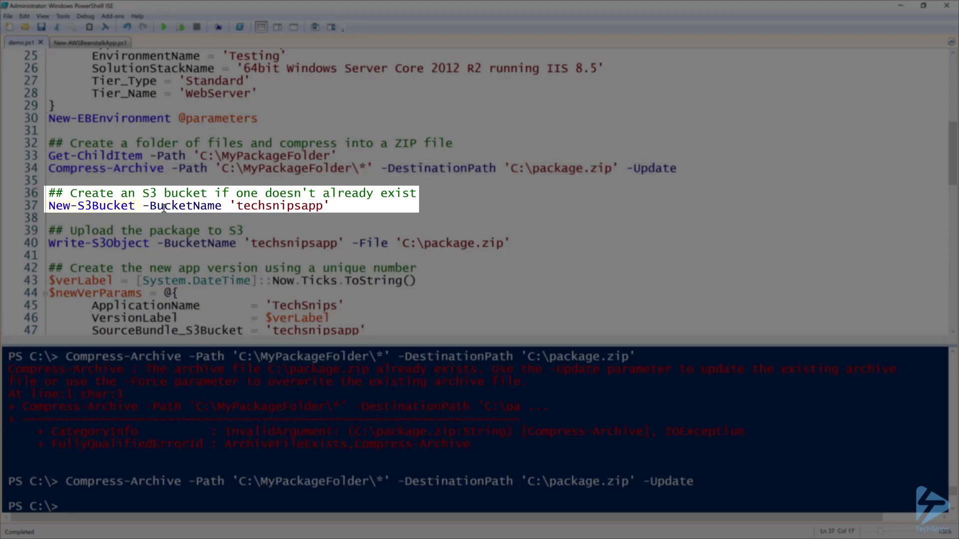
pyautogui.tripleClick(164, 208)
pyautogui.press('F8')
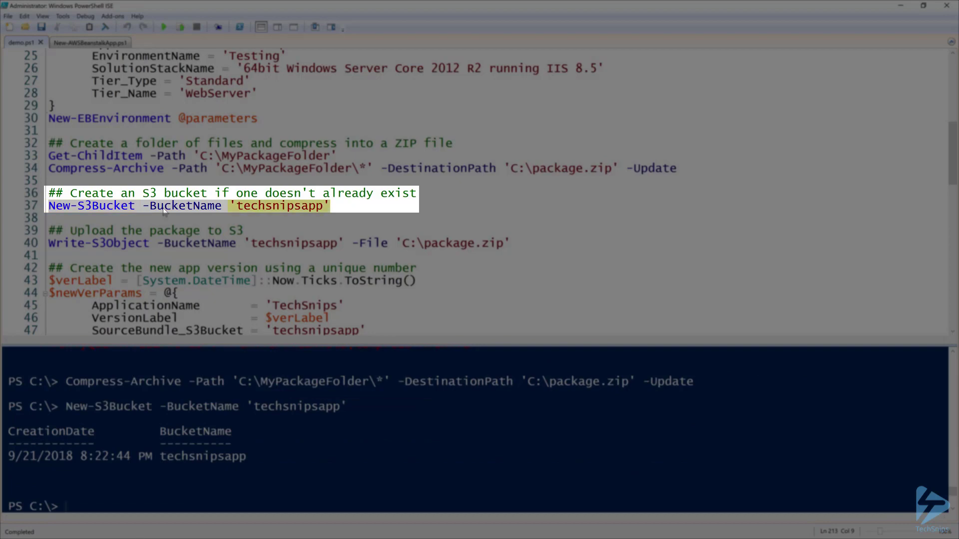
pyautogui.scroll(-1, 163, 211)
# - Run Write-S3Object to upload C:\package.zip into the techsnipsapp bucket
pyautogui.click(149, 207)
pyautogui.tripleClick(150, 206)
pyautogui.press('F8')
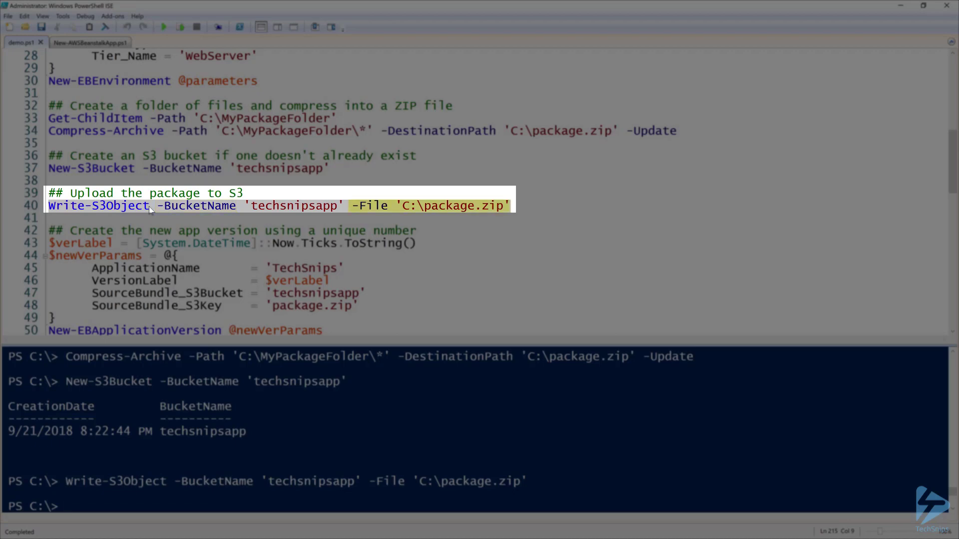
pyautogui.scroll(-2, 149, 206)
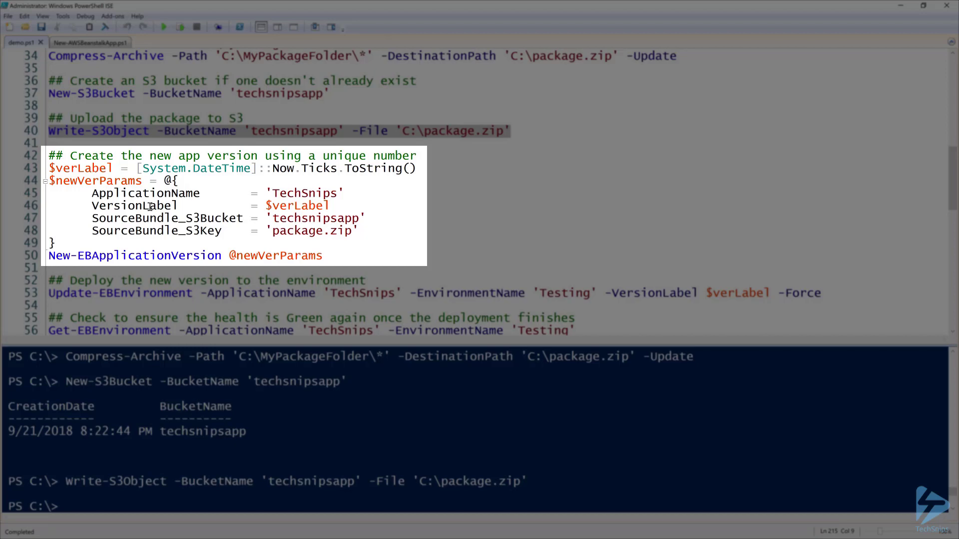
# - Generate the unique version label and print $verlabel in the console
pyautogui.click(157, 168)
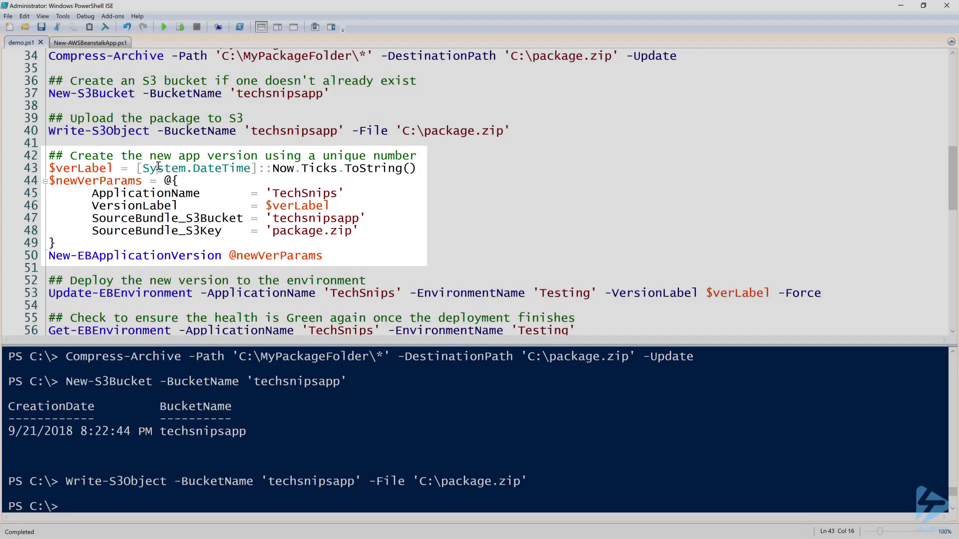
pyautogui.press('F8')
pyautogui.write('$verlabel')
pyautogui.press('Return')
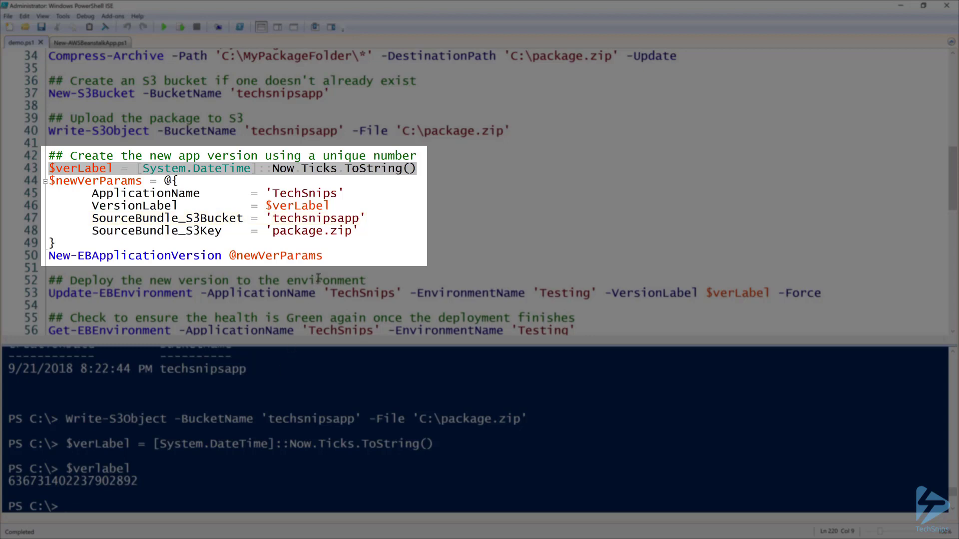
# - Run the New-EBApplicationVersion block creating a TechSnips version from package.zip
pyautogui.moveTo(331, 258); pyautogui.dragTo(5, 174)
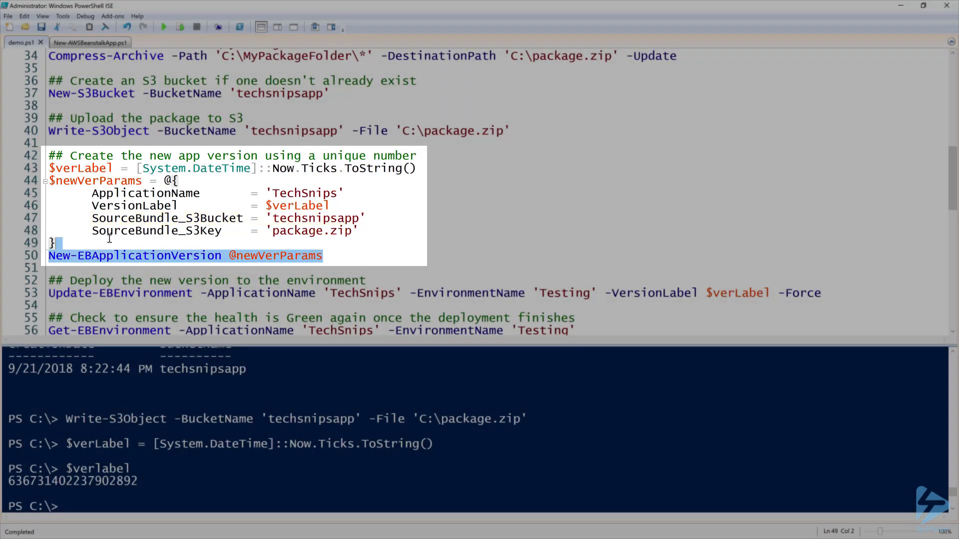
pyautogui.press('F8')
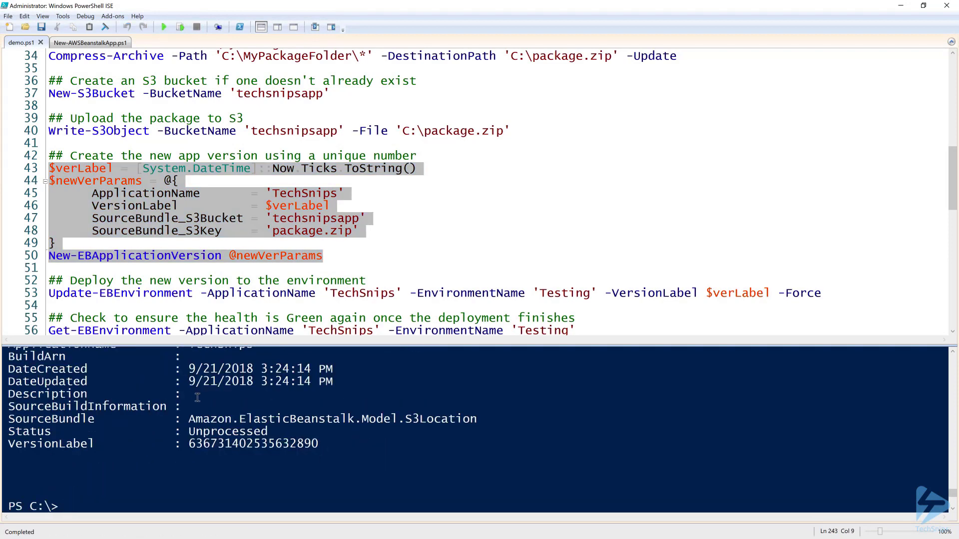
pyautogui.scroll(1, 203, 397)
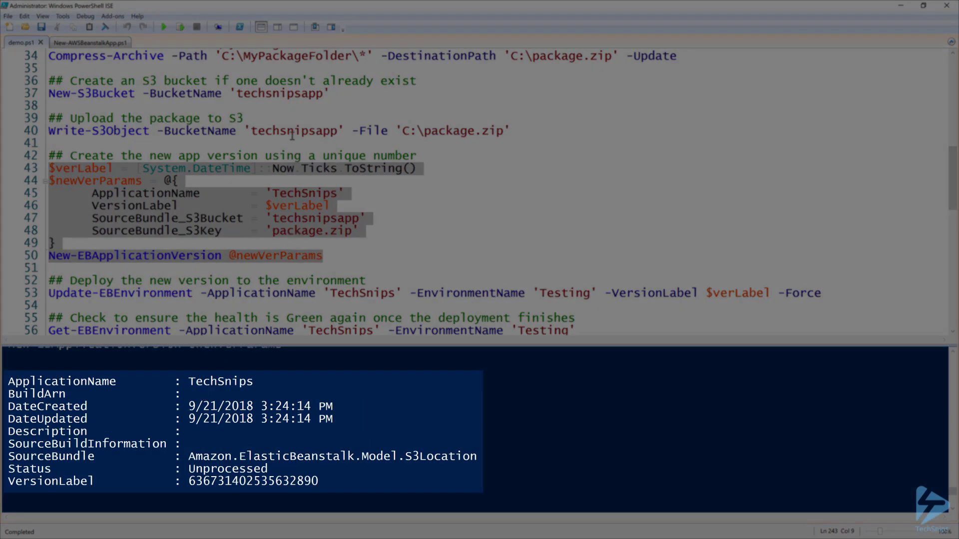
pyautogui.scroll(-1, 339, 132)
pyautogui.scroll(-1, 340, 131)
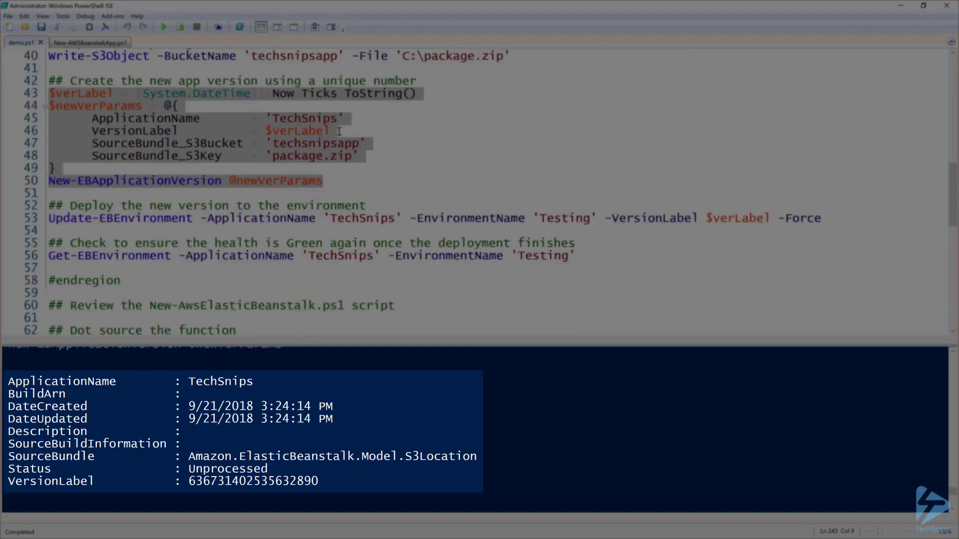
pyautogui.scroll(-1, 339, 132)
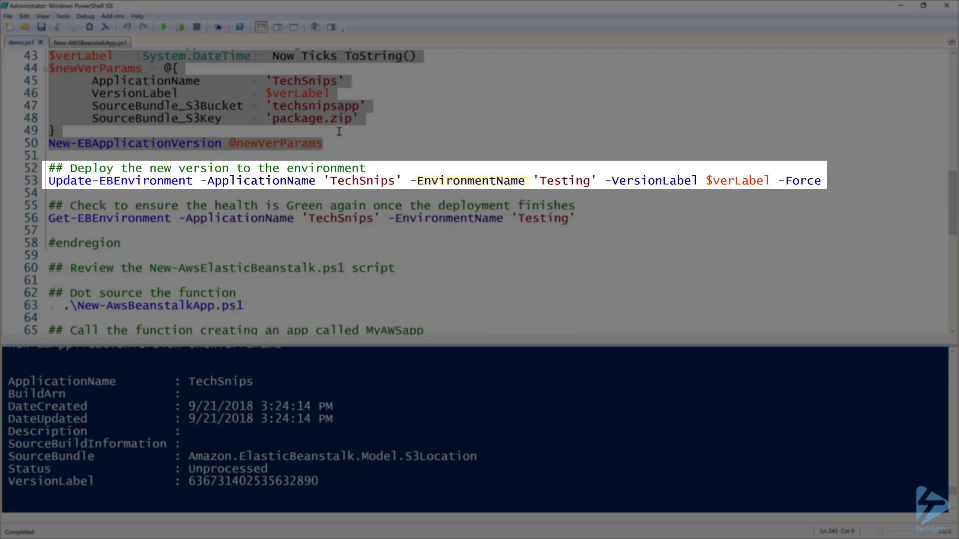
# - Run Update-EBEnvironment to deploy to Testing, getting the environment-not-Ready error
pyautogui.click(306, 181)
pyautogui.tripleClick(305, 180)
pyautogui.press('F8')
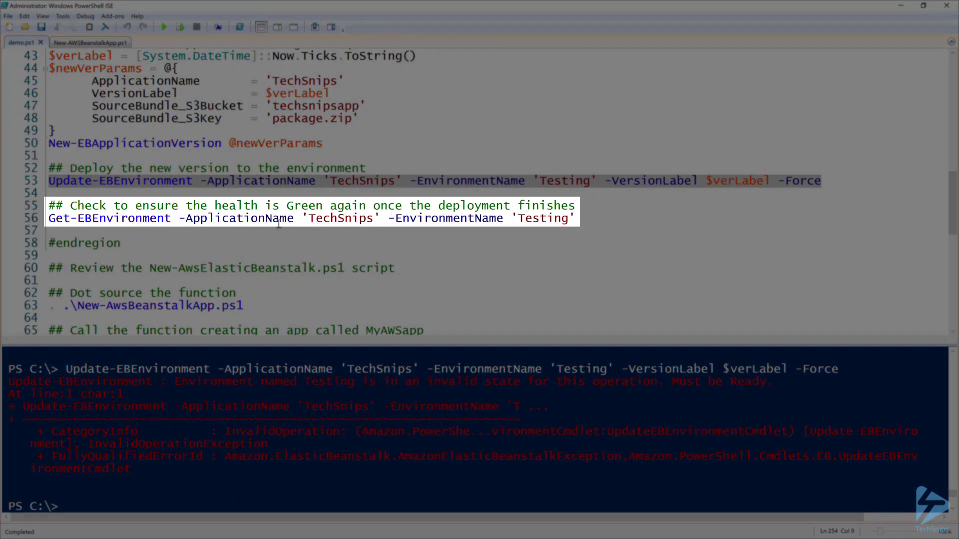
# - Run Get-EBEnvironment repeatedly until Testing reports Health Green and Status Ready
pyautogui.click(261, 218)
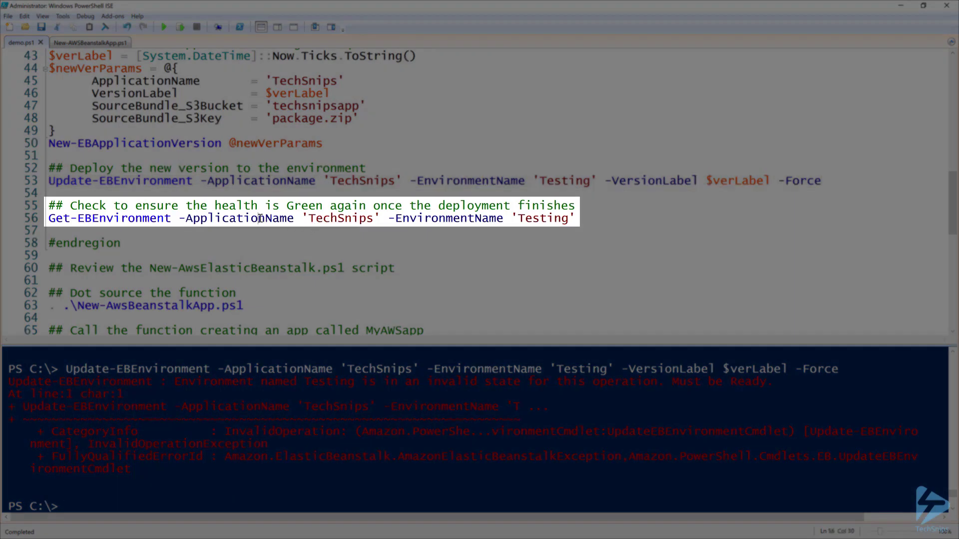
pyautogui.tripleClick(259, 218)
pyautogui.press('F8')
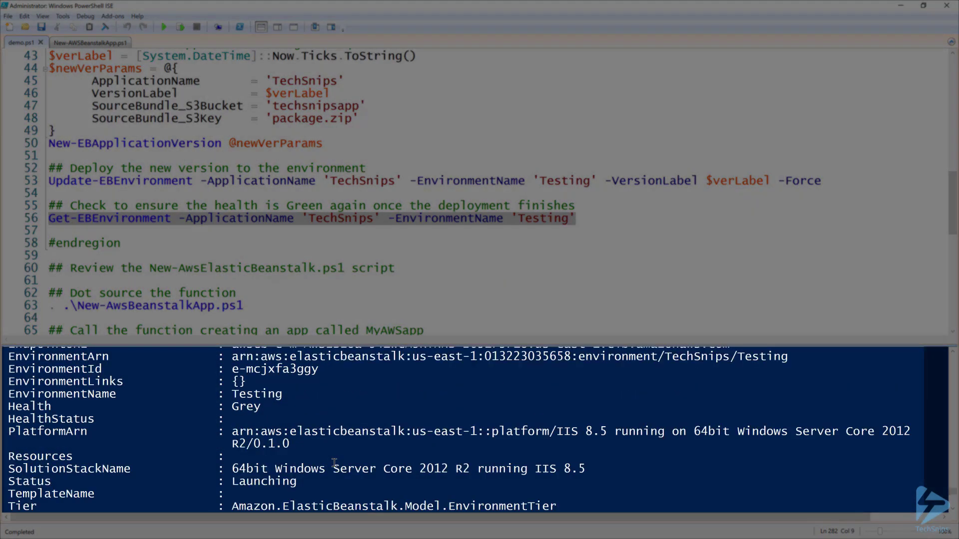
pyautogui.scroll(-1, 334, 464)
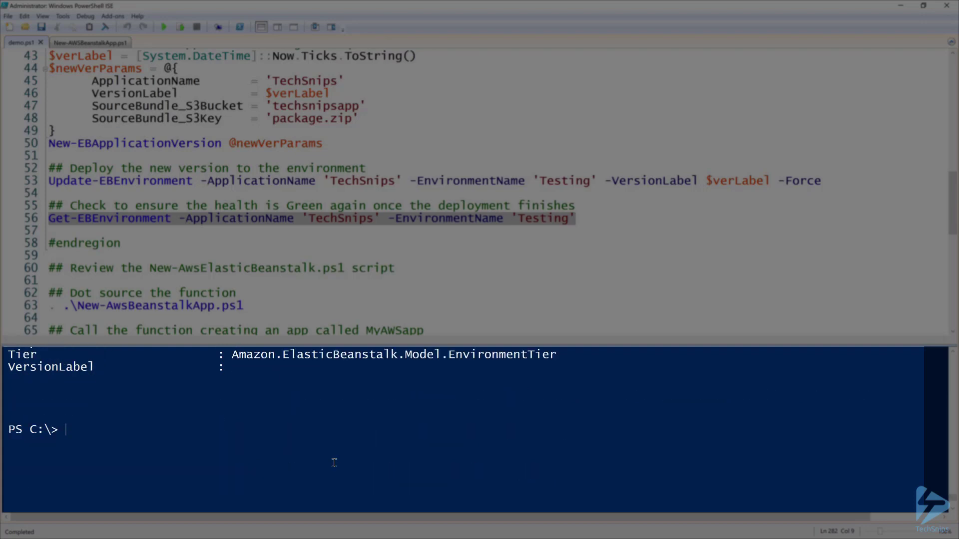
pyautogui.write('$verlabel')
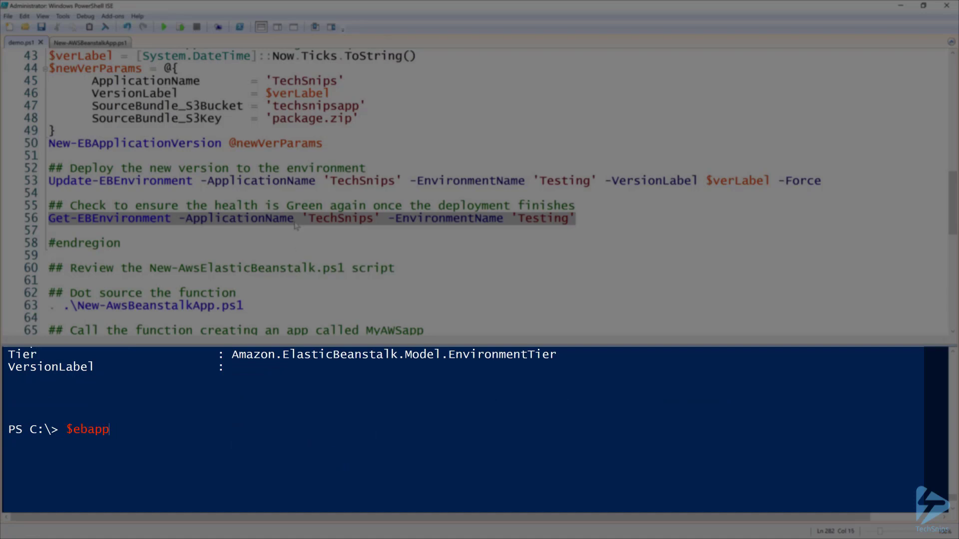
pyautogui.click(296, 220)
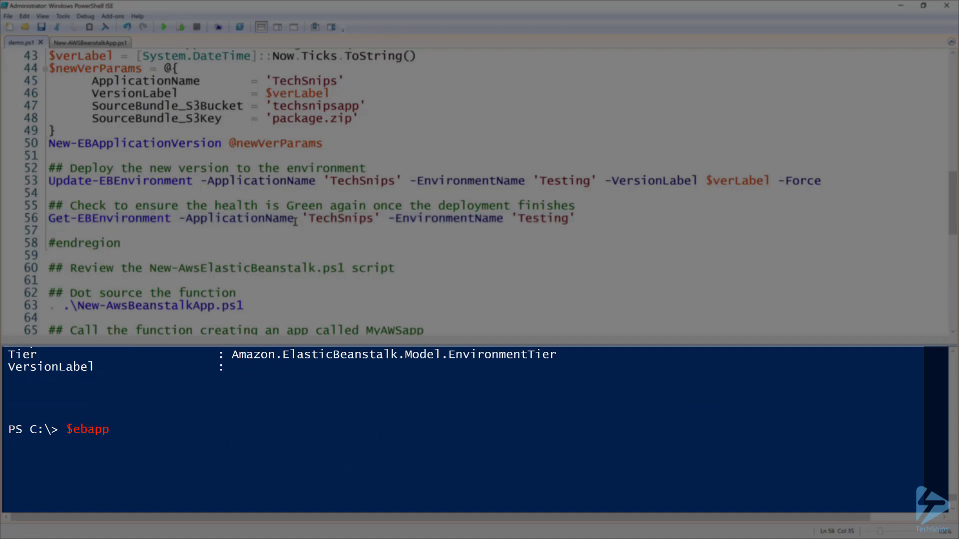
pyautogui.tripleClick(296, 220)
pyautogui.press('F8')
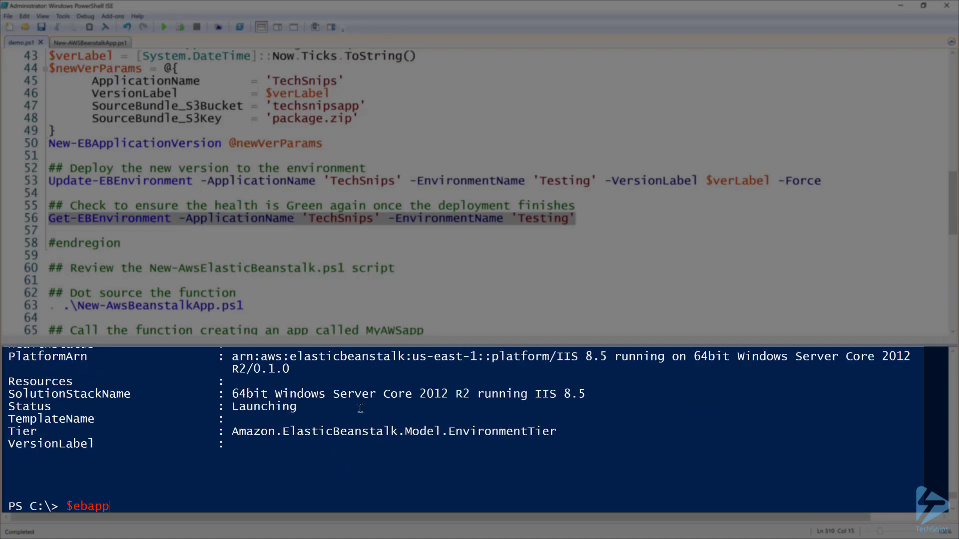
pyautogui.scroll(1, 359, 408)
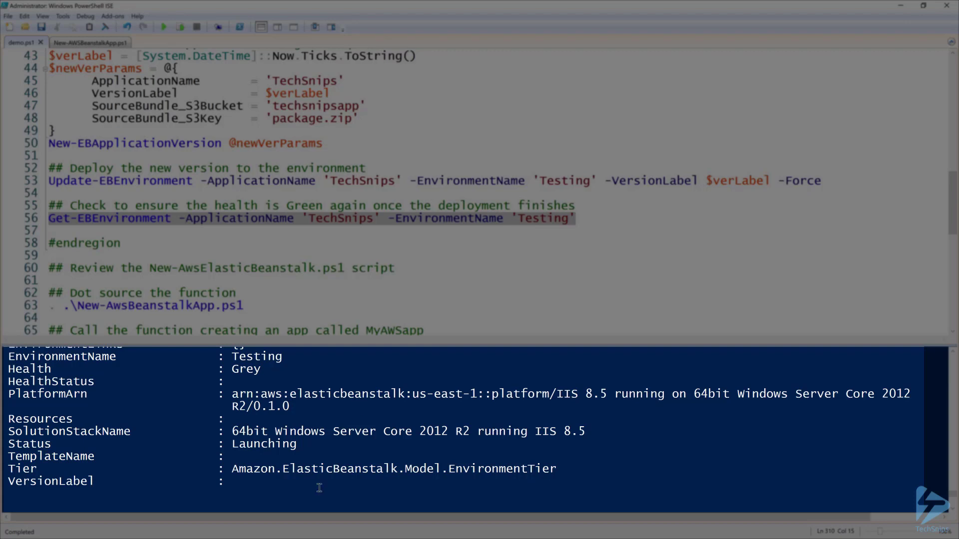
pyautogui.scroll(-2, 359, 408)
pyautogui.press('BackSpace')
pyautogui.press('BackSpace')
pyautogui.press('BackSpace')
pyautogui.press('BackSpace')
pyautogui.press('BackSpace')
pyautogui.press('BackSpace')
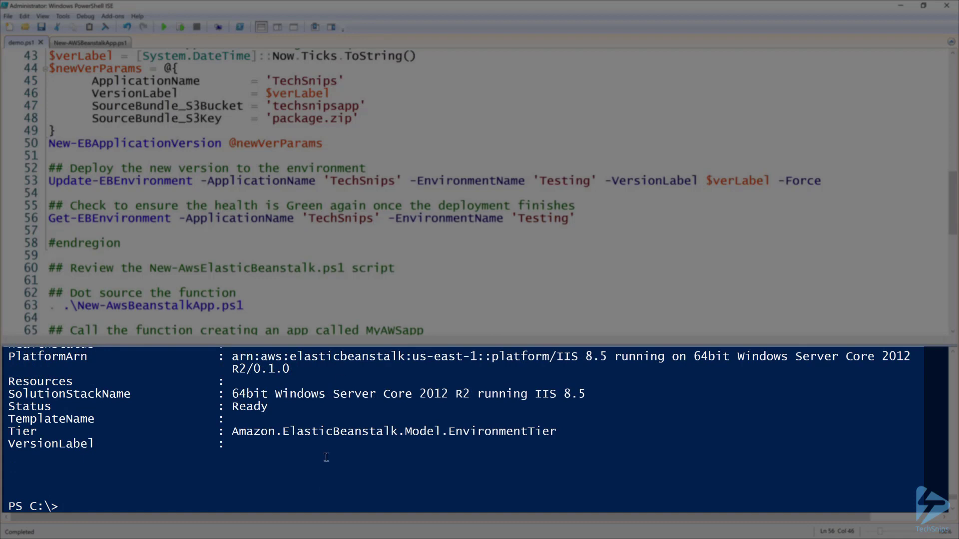
pyautogui.scroll(1, 326, 458)
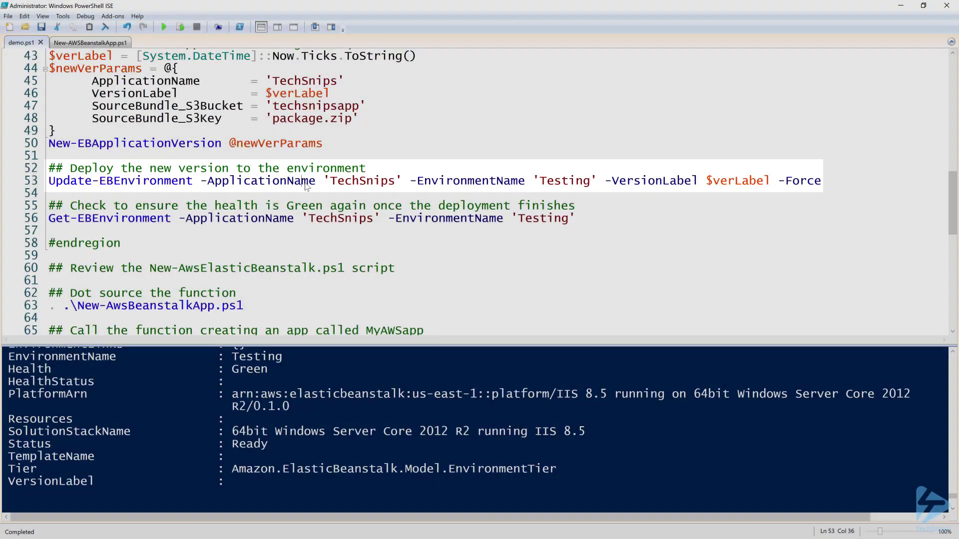
# - Rerun Update-EBEnvironment to deploy the new version to Testing
pyautogui.tripleClick(317, 181)
pyautogui.press('F8')
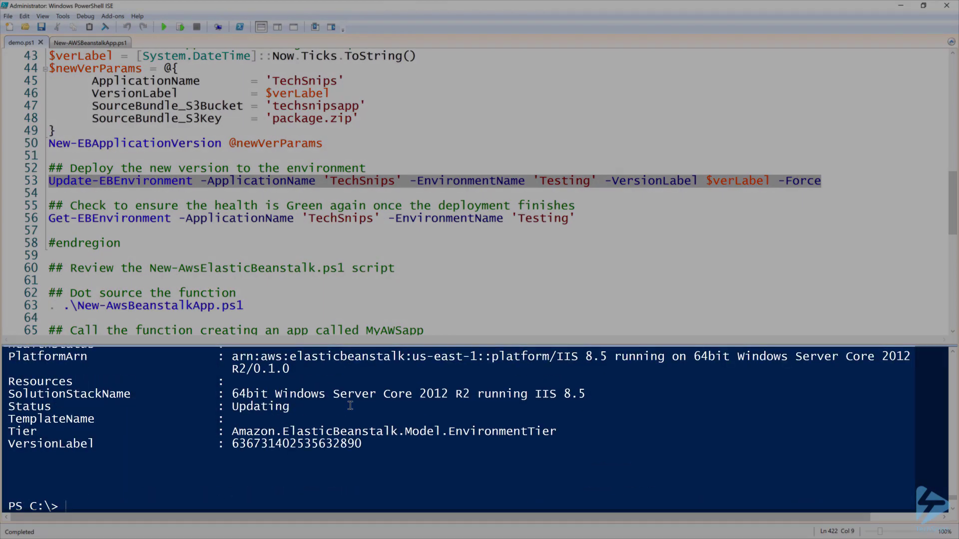
pyautogui.scroll(1, 350, 404)
pyautogui.scroll(-3, 359, 419)
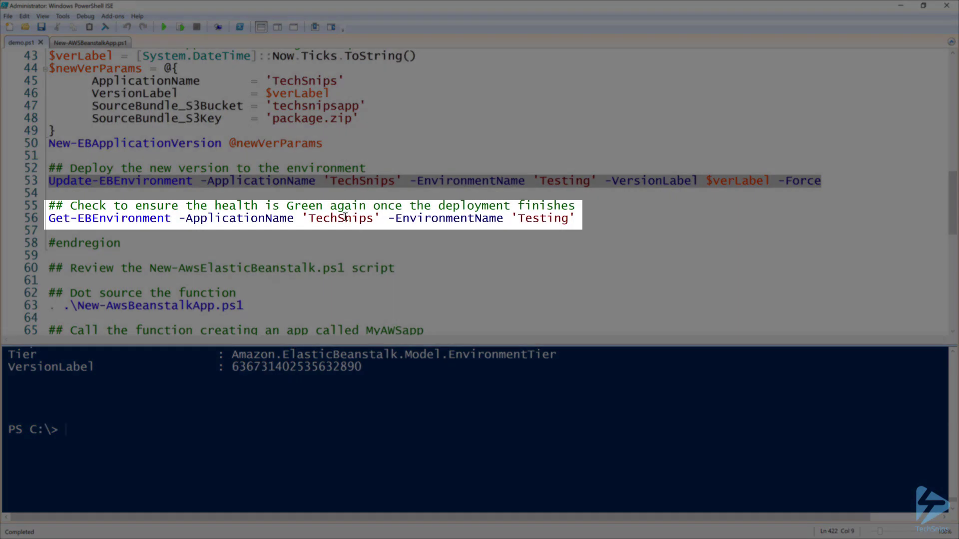
# - Run Get-EBEnvironment to confirm the Testing environment status is Updating
pyautogui.click(343, 218)
pyautogui.tripleClick(344, 218)
pyautogui.press('F8')
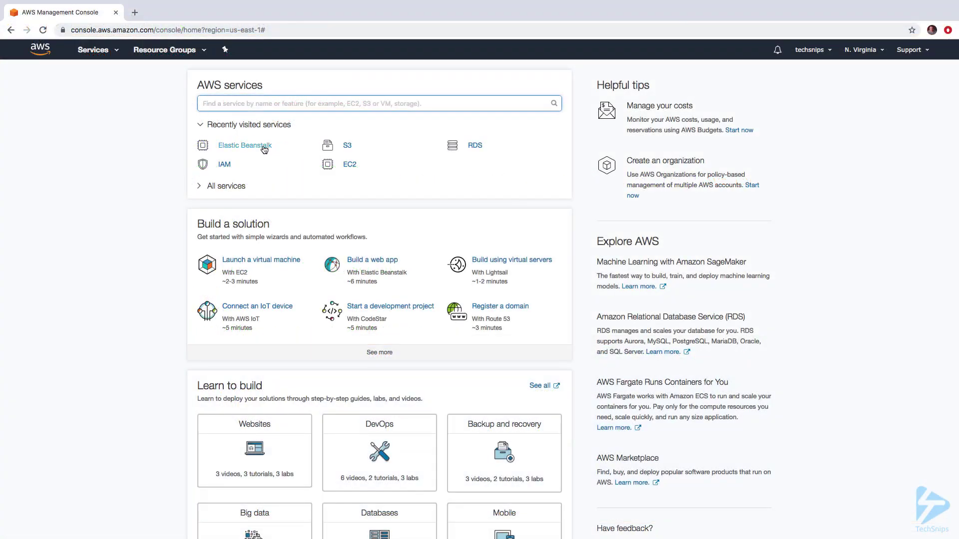
# - Navigate Elastic Beanstalk > TechSnips > Testing and watch its health turn Green
pyautogui.click(263, 148)
pyautogui.scroll(-1, 367, 242)
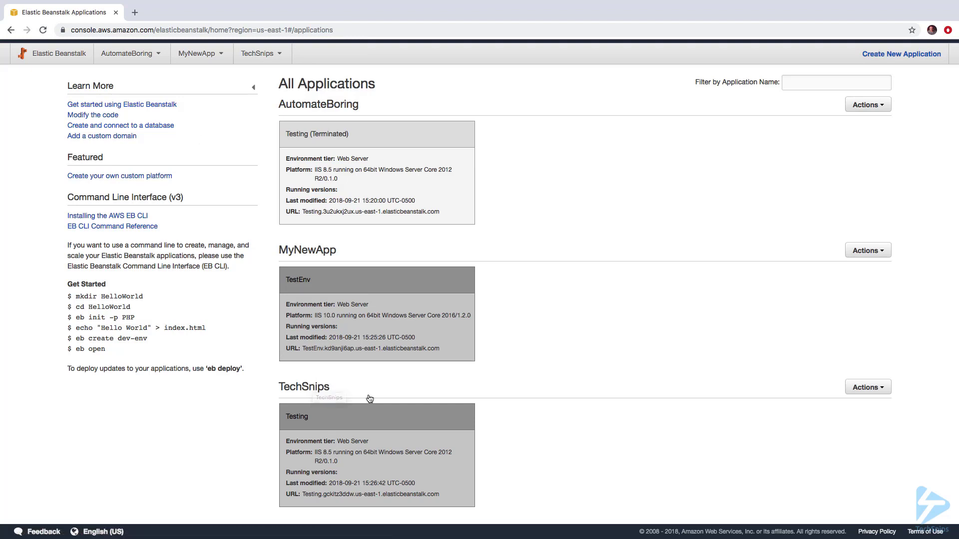
pyautogui.click(305, 387)
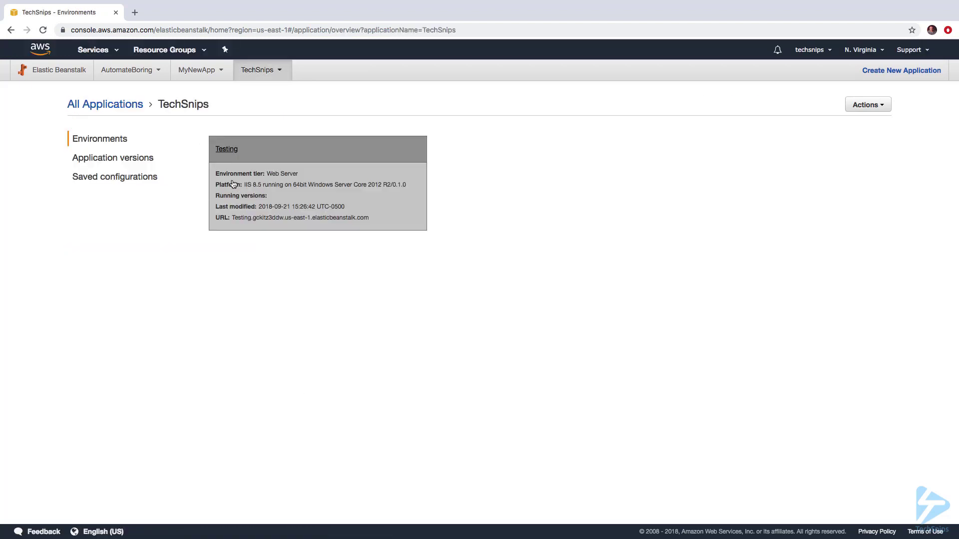
pyautogui.click(318, 152)
pyautogui.scroll(-1, 316, 148)
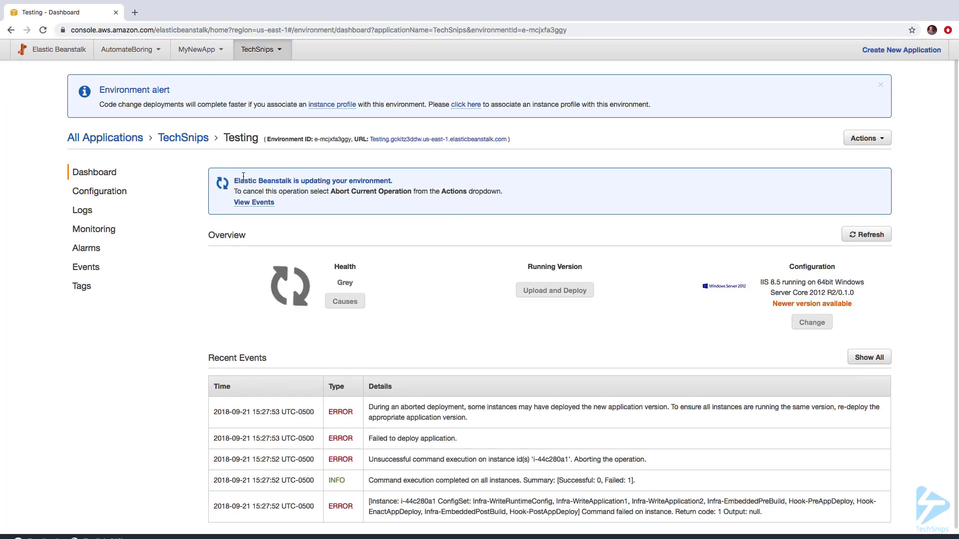
pyautogui.scroll(1, 399, 199)
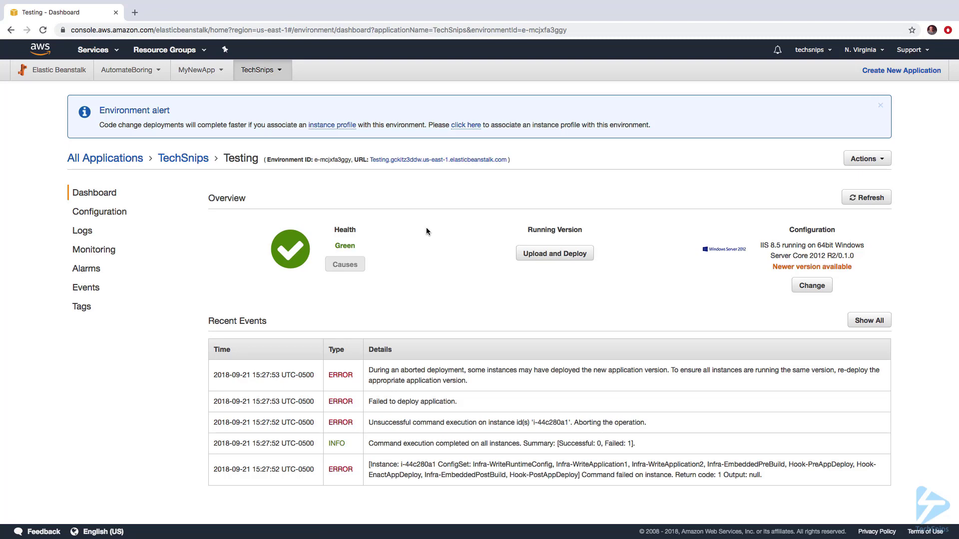
# - Show the TechSnips Application Versions list with the package.zip version
pyautogui.click(284, 75)
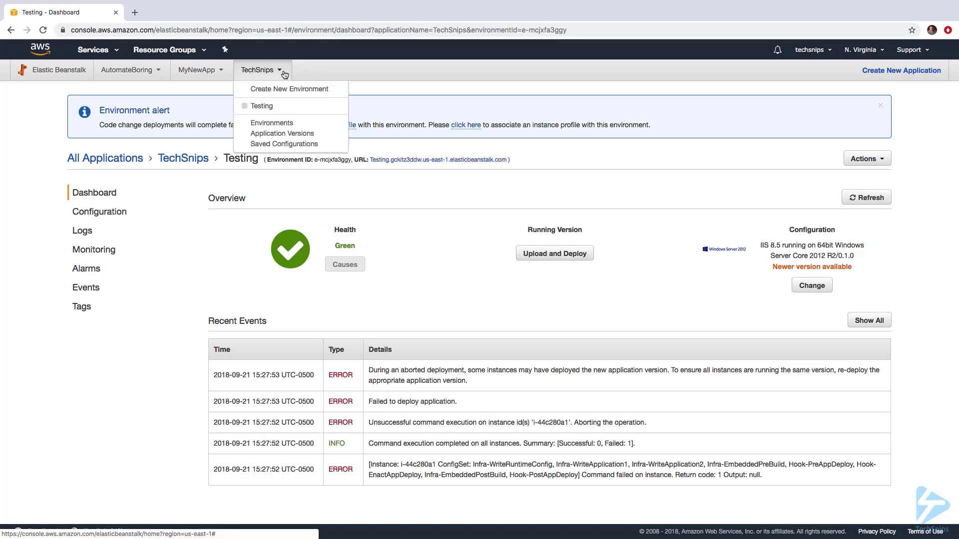
pyautogui.click(278, 136)
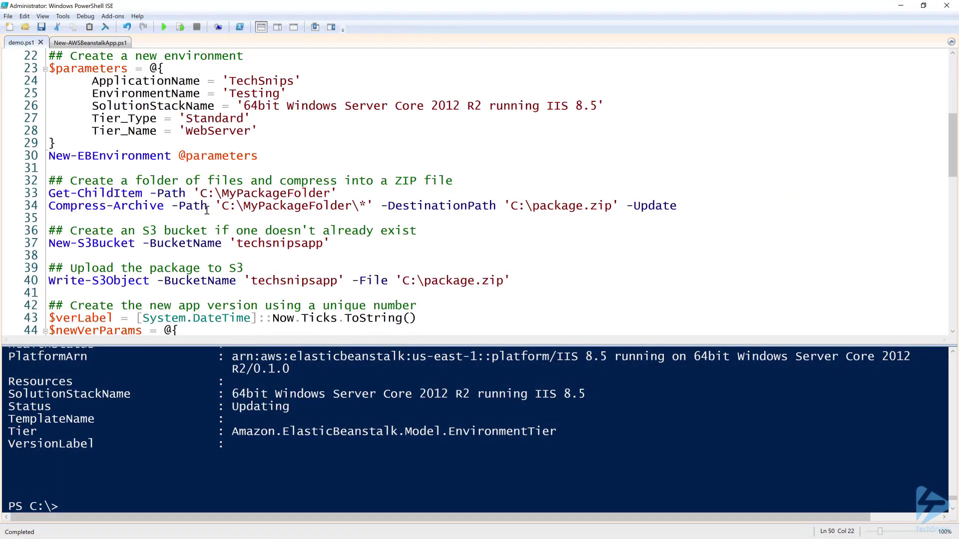
pyautogui.scroll(-6, 206, 210)
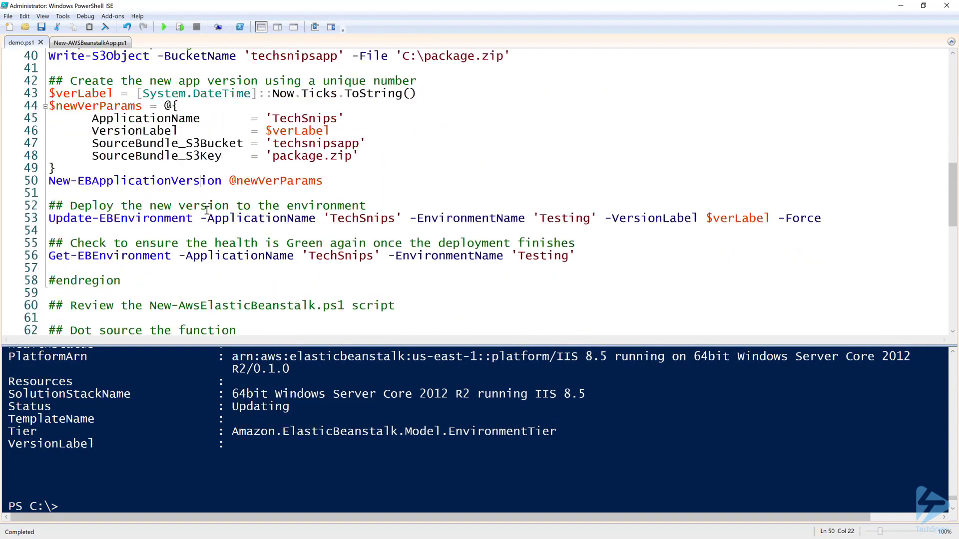
pyautogui.scroll(-1, 206, 210)
pyautogui.scroll(-1, 218, 143)
# - Clear the console with cls and bring up New-AWSBeanstalkApp.ps1, collapsing and re-expanding its function outline
pyautogui.click(196, 461)
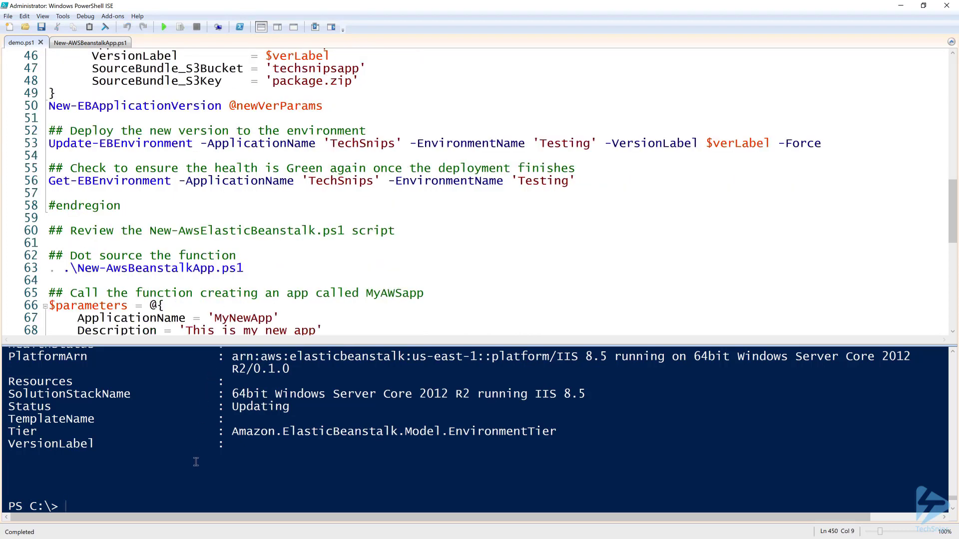
pyautogui.write('cls')
pyautogui.press('Return')
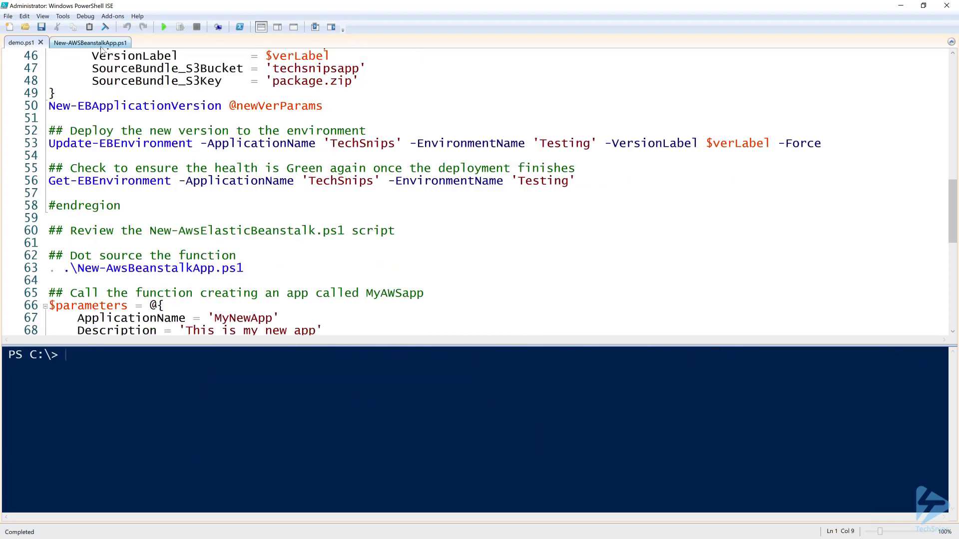
pyautogui.click(102, 46)
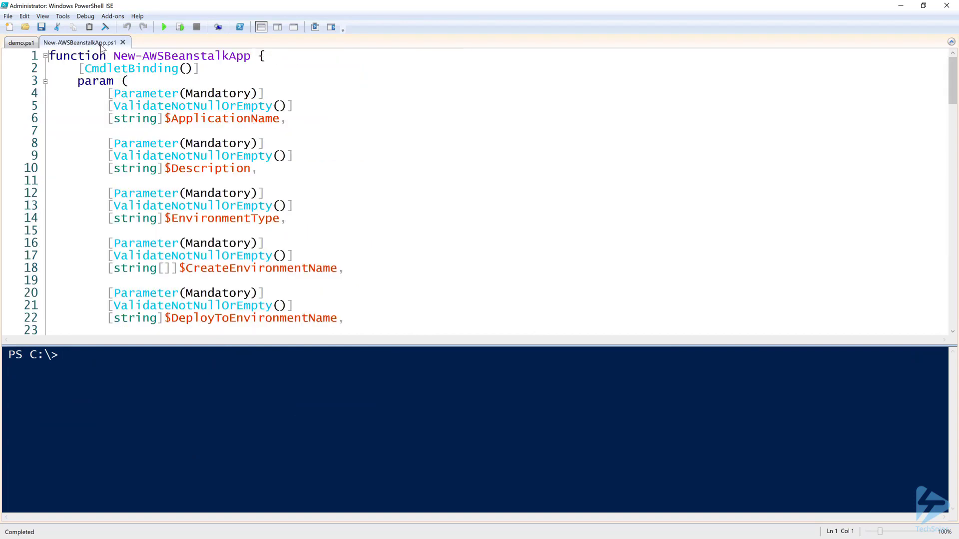
pyautogui.click(45, 57)
pyautogui.click(45, 56)
pyautogui.scroll(-1, 297, 187)
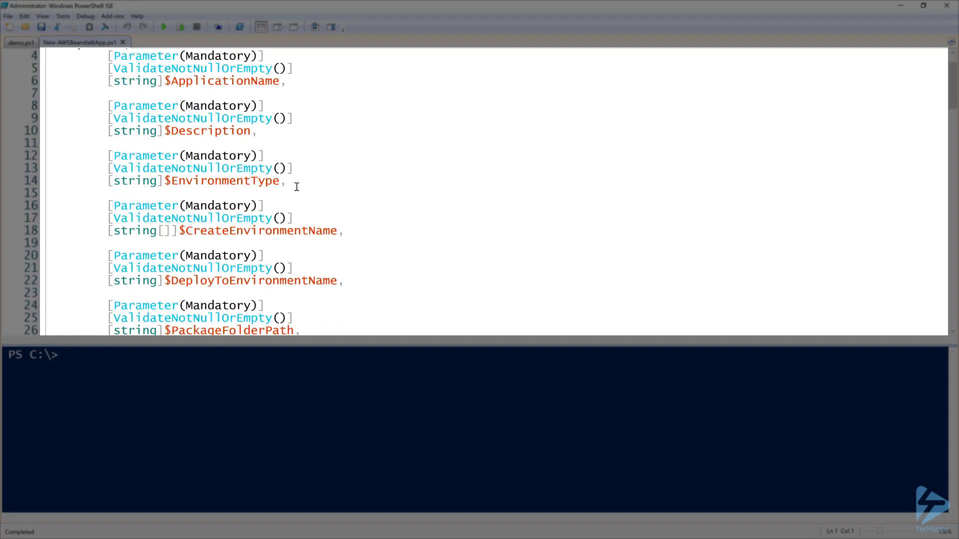
# - Review the mandatory parameters: $EnvironmentType, $CreateEnvironmentName, $DeployToEnvironmentName and $WaitForEnvironment
pyautogui.click(250, 184)
pyautogui.scroll(-1, 250, 184)
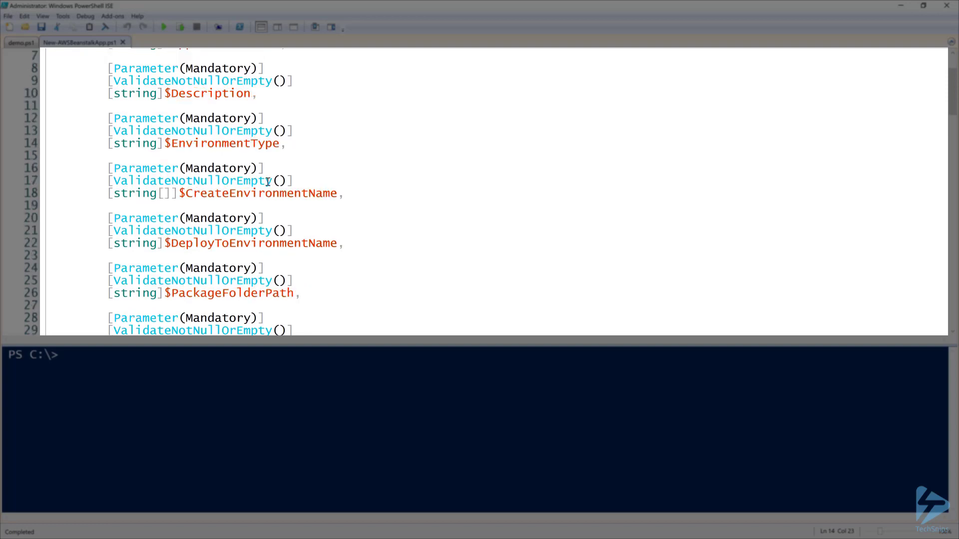
pyautogui.click(257, 194)
pyautogui.click(260, 241)
pyautogui.scroll(-2, 260, 241)
pyautogui.scroll(-1, 261, 244)
pyautogui.click(225, 280)
pyautogui.scroll(4, 288, 132)
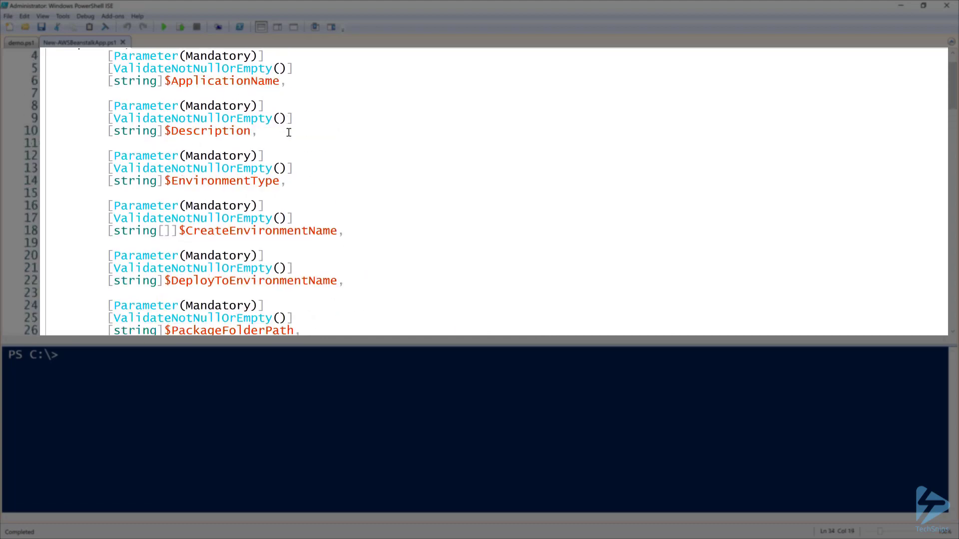
pyautogui.scroll(-1, 287, 132)
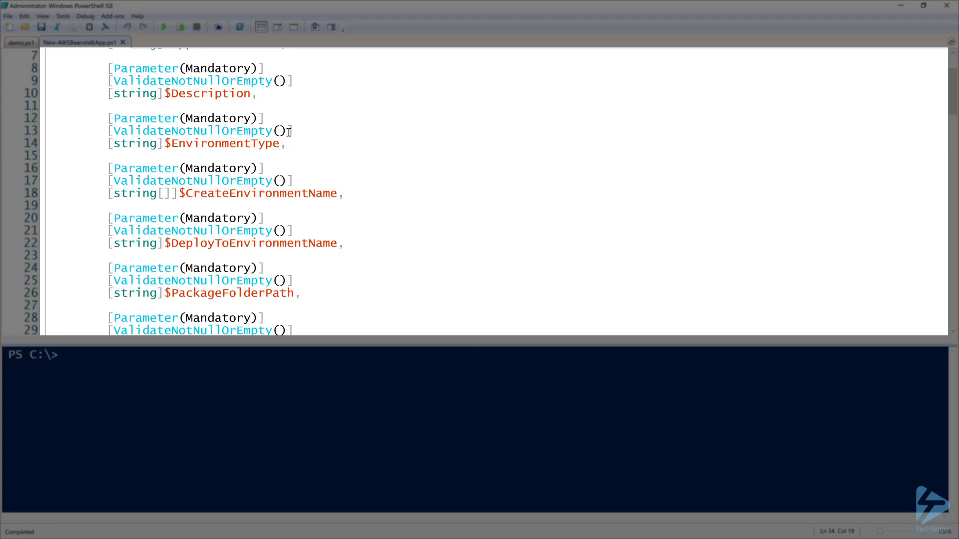
pyautogui.click(232, 193)
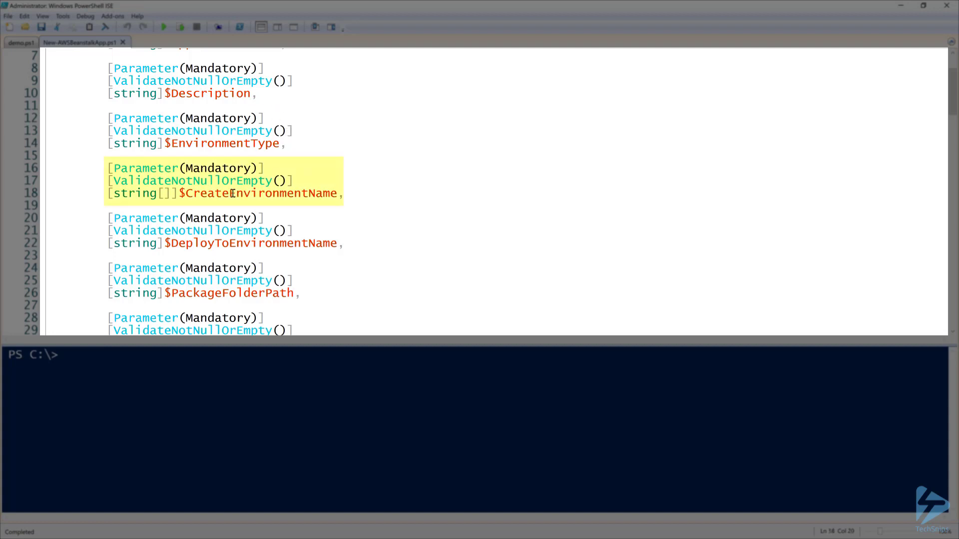
pyautogui.click(229, 244)
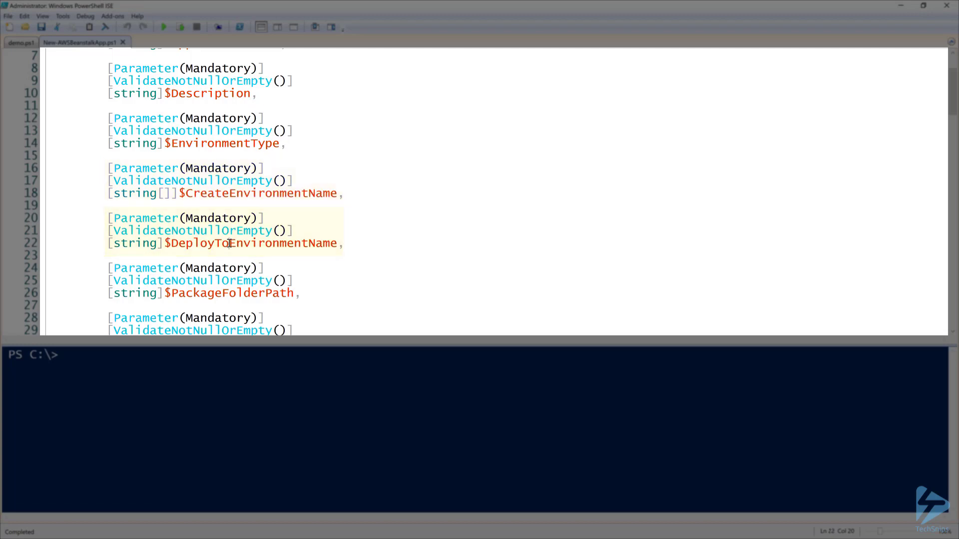
pyautogui.scroll(-1, 229, 243)
pyautogui.scroll(-5, 228, 243)
pyautogui.scroll(-1, 228, 244)
pyautogui.scroll(-2, 228, 243)
pyautogui.scroll(-2, 230, 244)
pyautogui.scroll(-1, 228, 244)
pyautogui.scroll(-1, 229, 244)
pyautogui.scroll(-1, 228, 244)
pyautogui.scroll(-1, 229, 244)
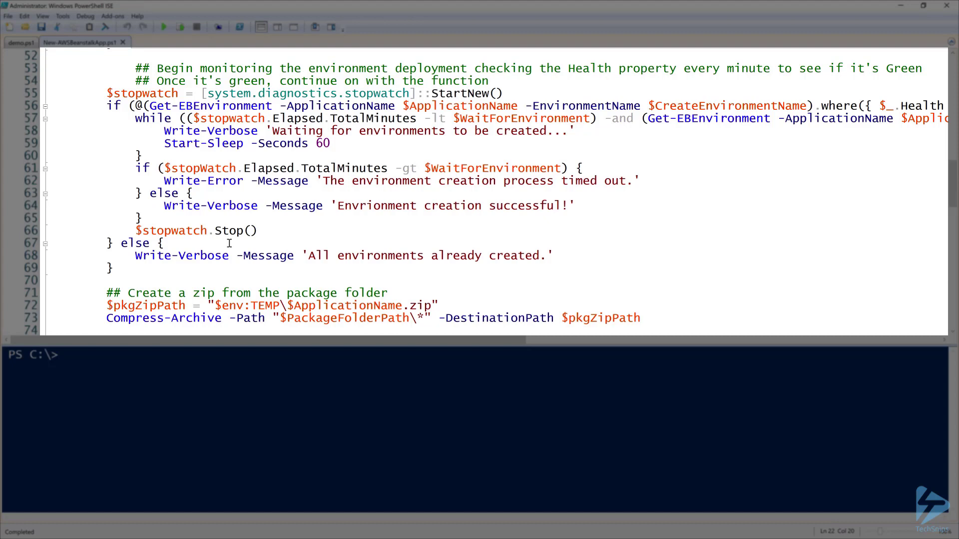
pyautogui.scroll(-2, 229, 242)
pyautogui.scroll(-3, 228, 243)
pyautogui.scroll(-2, 228, 244)
pyautogui.scroll(-4, 228, 243)
pyautogui.scroll(-1, 229, 243)
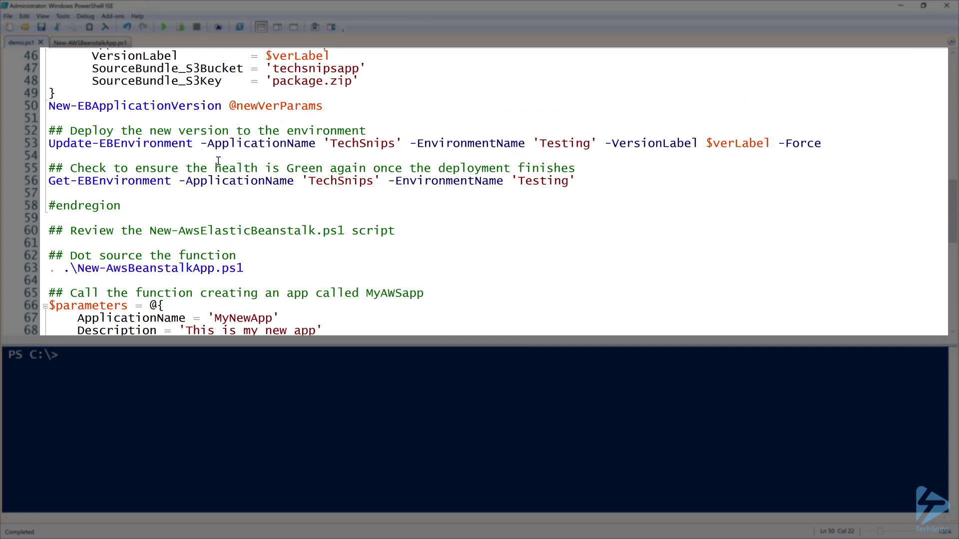
# - Run the whole New-AWSBeanstalkApp.ps1 file with F8 to load the function, then return to demo.ps1
pyautogui.hotkey('ctrl', 'a')
pyautogui.press('F8')
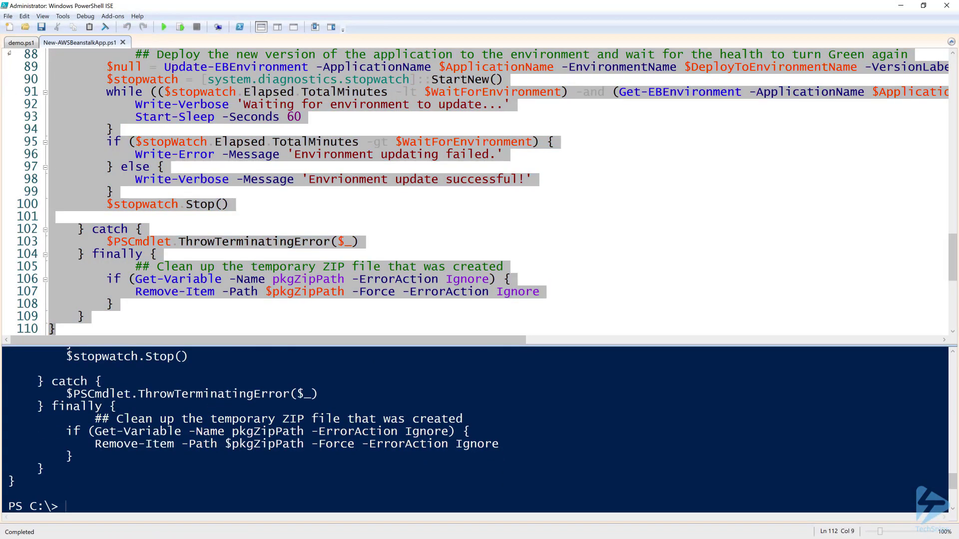
pyautogui.click(28, 45)
pyautogui.scroll(-2, 189, 213)
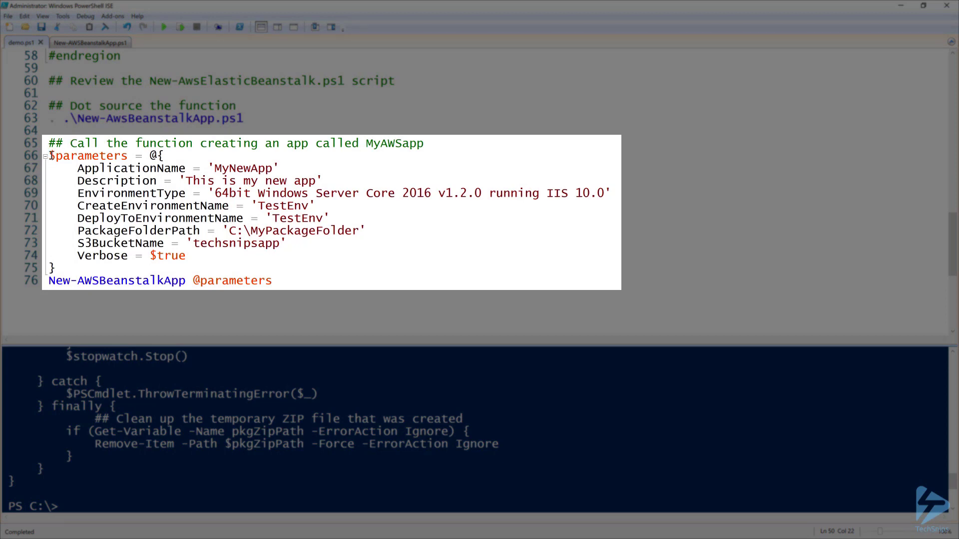
# - Select the MyNewApp parameter block and function call on lines 66-76 of demo.ps1
pyautogui.moveTo(49, 156); pyautogui.dragTo(324, 283)
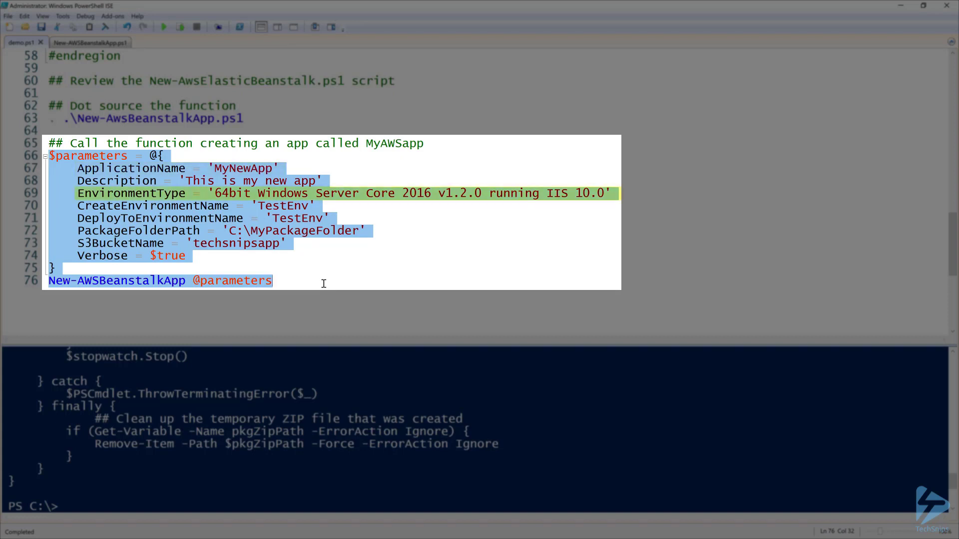
pyautogui.click(315, 231)
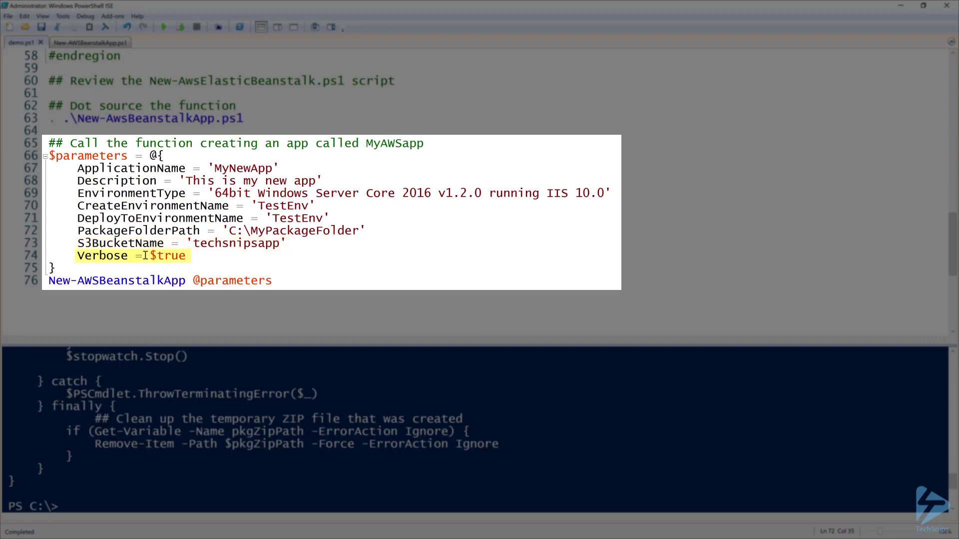
pyautogui.click(274, 282)
pyautogui.moveTo(254, 287); pyautogui.dragTo(2, 162)
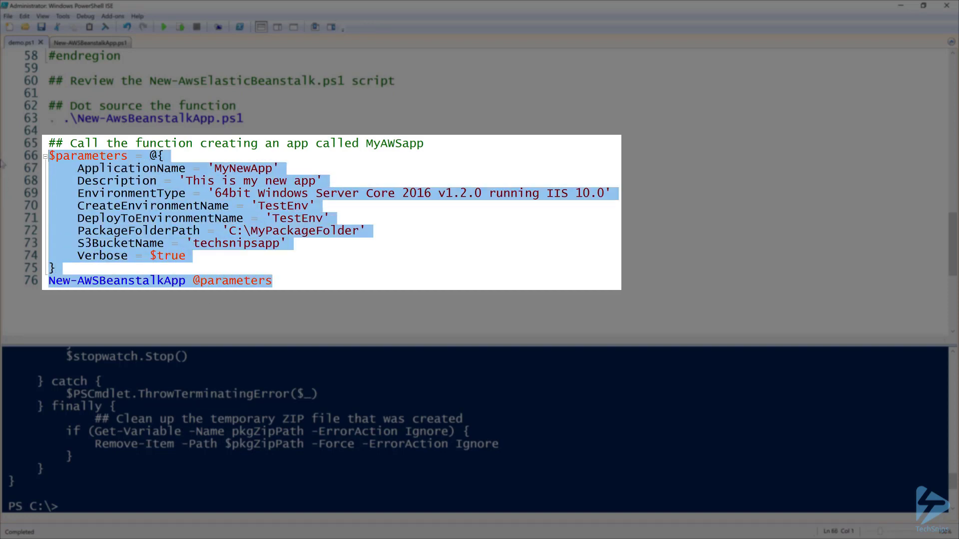
# - Run the selected New-AWSBeanstalkApp call so the MyNewApp version deploys to TestEnv, watching the verbose output
pyautogui.press('F8')
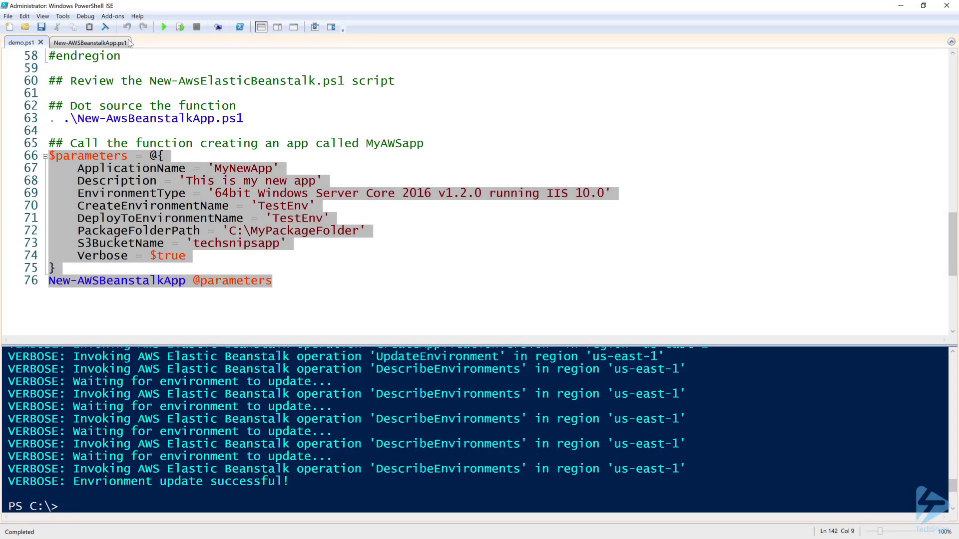
# - Return to the function's Compress-Archive and New-EBApplicationVersion code, then go to the Elastic Beanstalk applications list
pyautogui.click(112, 41)
pyautogui.scroll(3, 227, 191)
pyautogui.scroll(1, 228, 191)
pyautogui.click(228, 191)
pyautogui.scroll(-1, 248, 225)
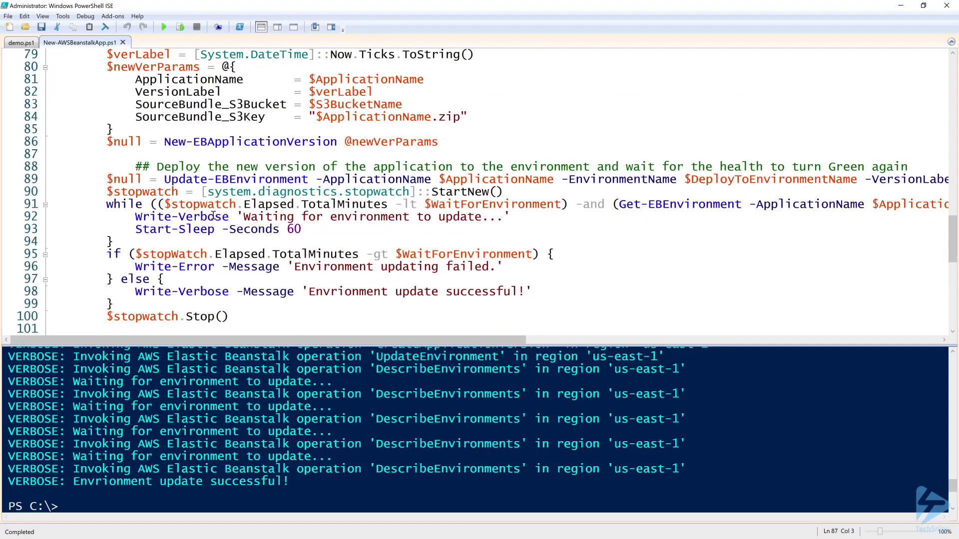
pyautogui.scroll(-1, 252, 225)
pyautogui.scroll(2, 324, 257)
pyautogui.scroll(2, 324, 257)
pyautogui.scroll(2, 324, 257)
pyautogui.scroll(-1, 323, 258)
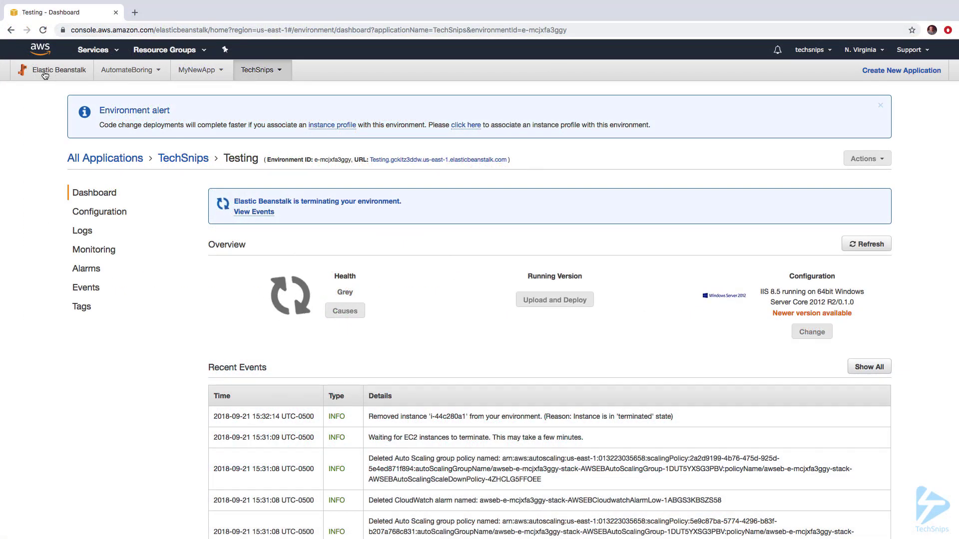
pyautogui.click(45, 73)
pyautogui.scroll(-2, 428, 187)
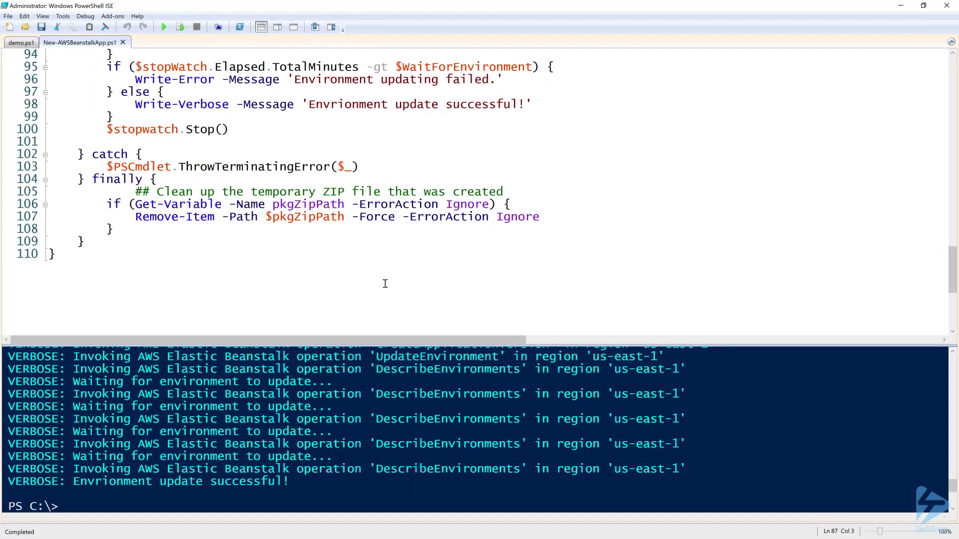
pyautogui.scroll(4, 385, 283)
# - Check the TestEnv dashboard shows Green, then view MyNewApp's environments and its application versions list
pyautogui.click(27, 44)
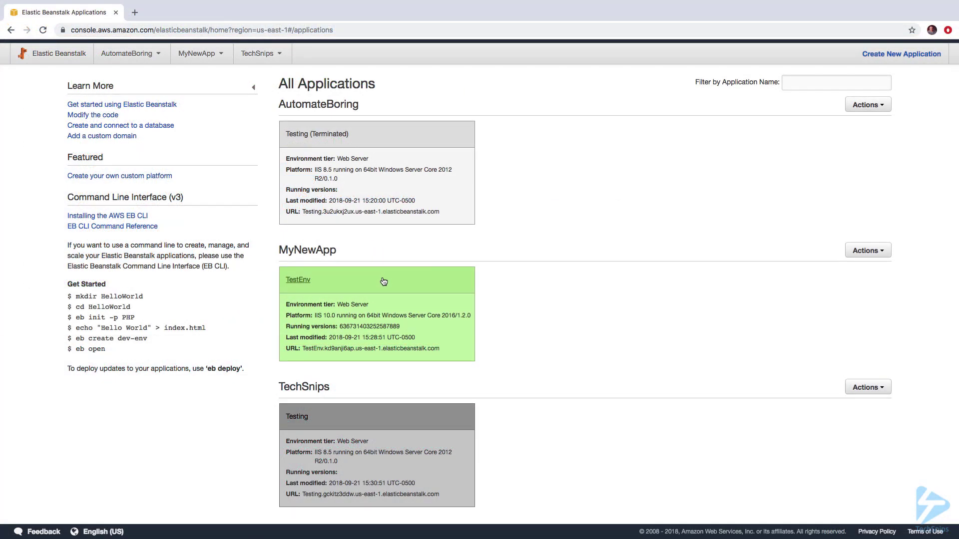
pyautogui.click(382, 281)
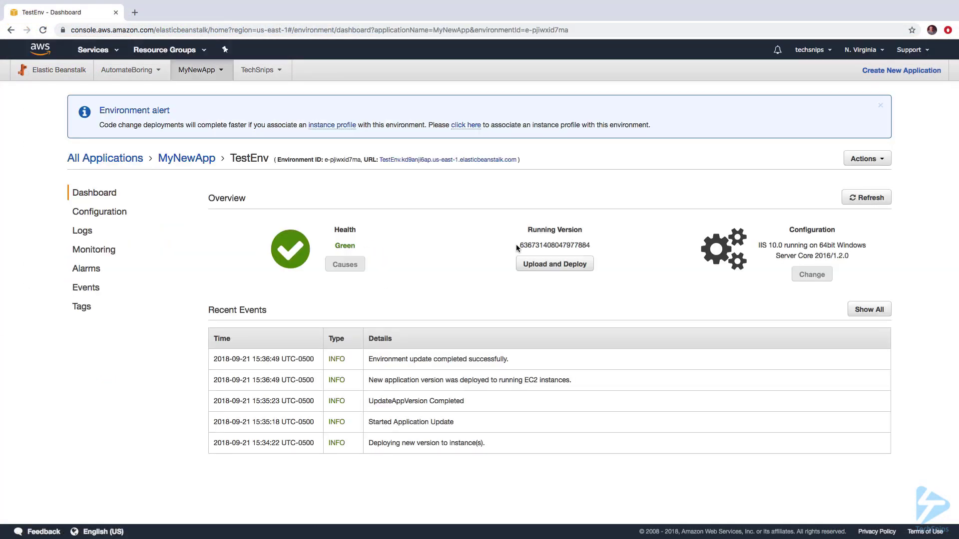
pyautogui.click(222, 72)
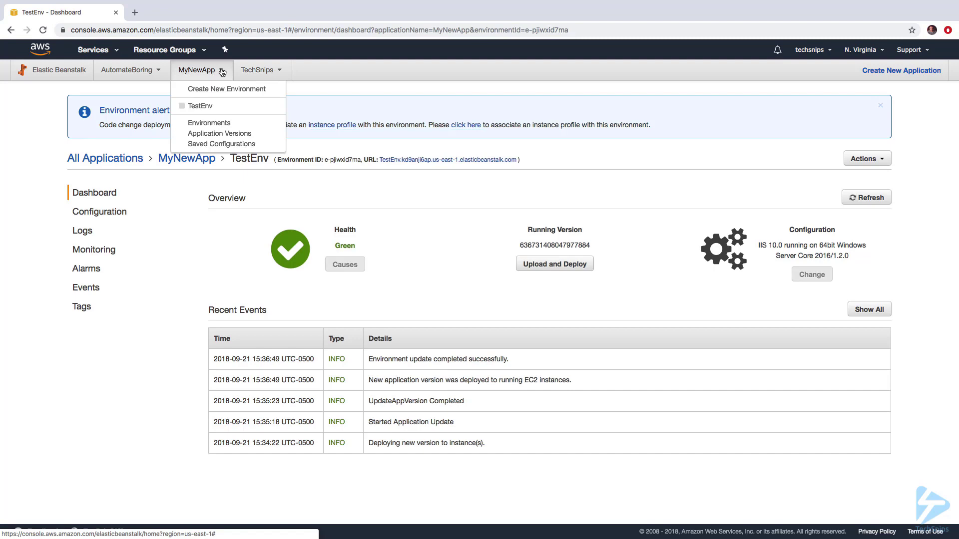
pyautogui.click(209, 127)
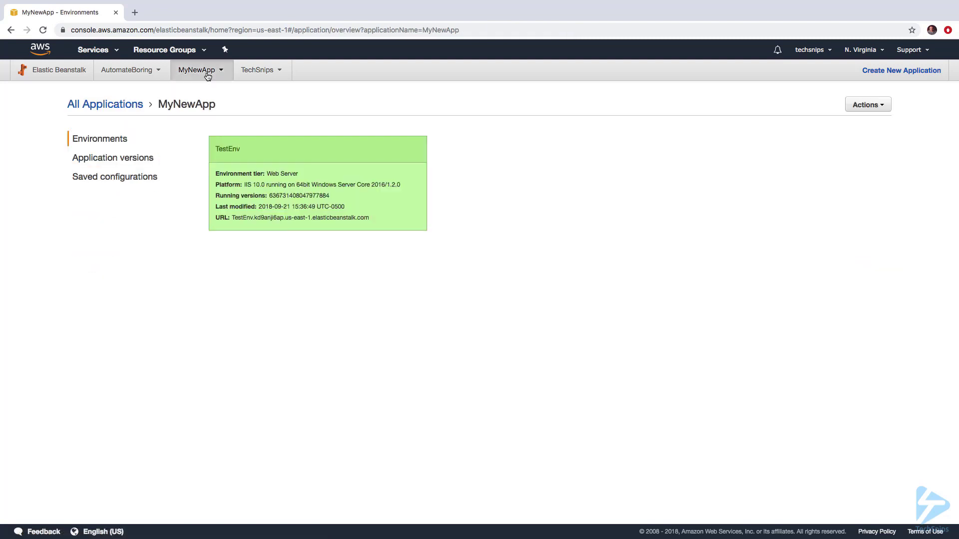
pyautogui.click(142, 158)
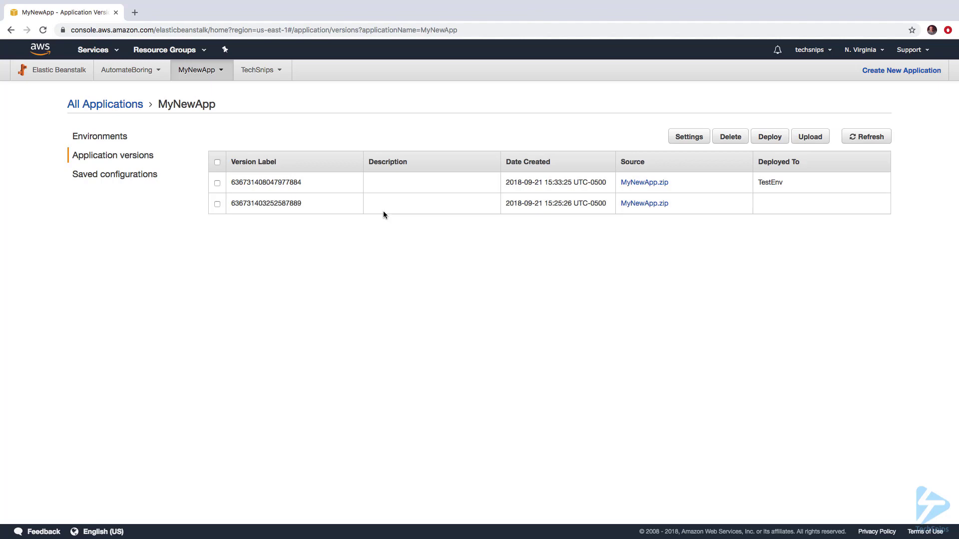